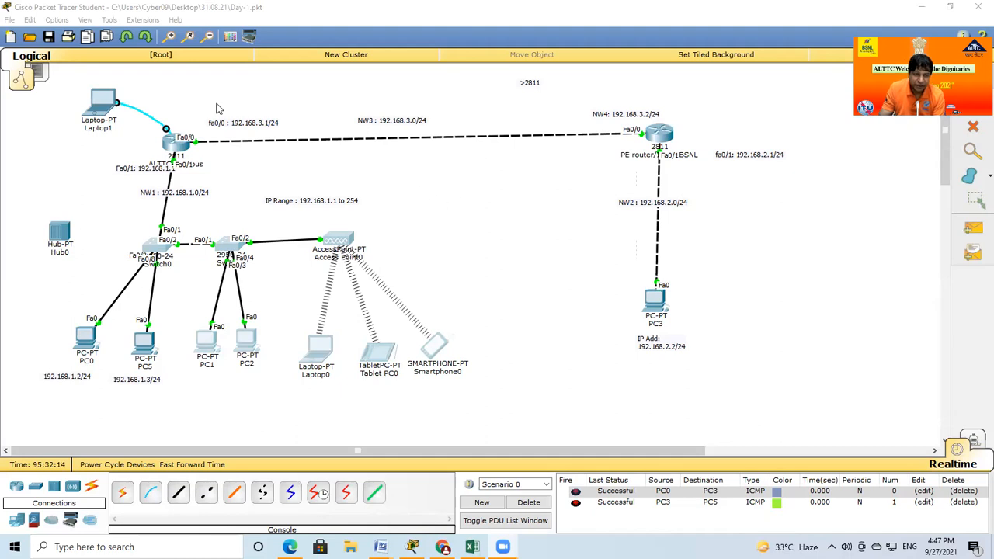
pyautogui.moveTo(250, 97); pyautogui.dragTo(107, 200)
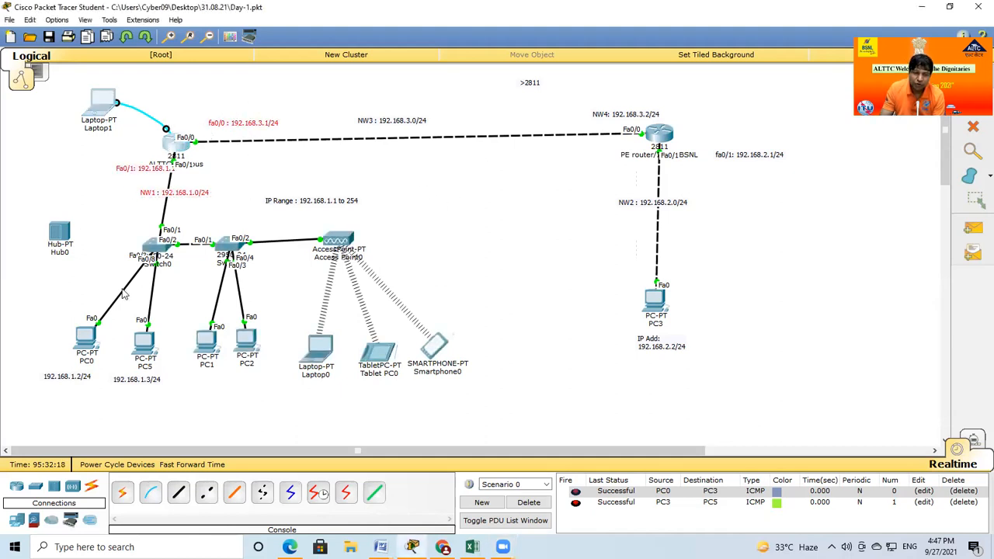
pyautogui.moveTo(39, 303); pyautogui.dragTo(571, 429)
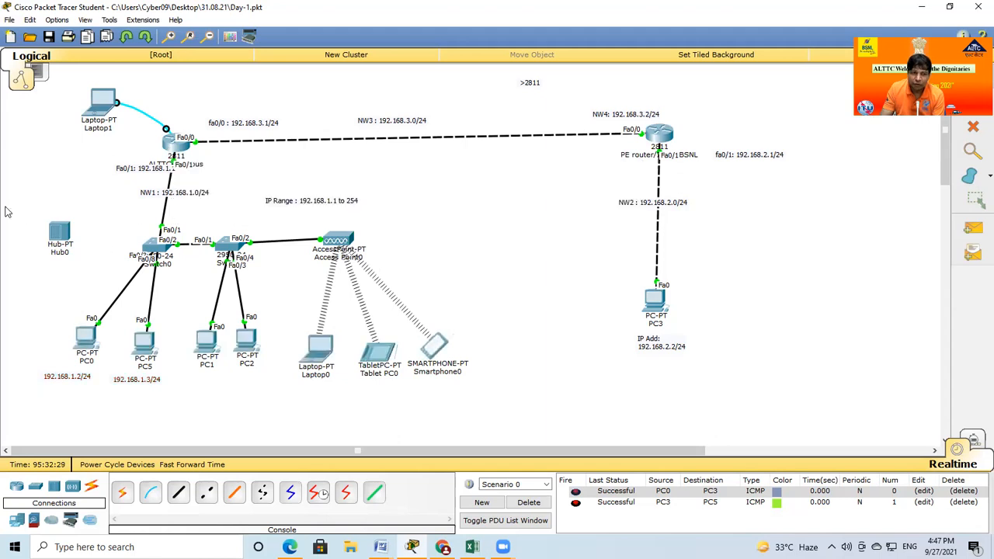
pyautogui.moveTo(12, 296); pyautogui.dragTo(538, 406)
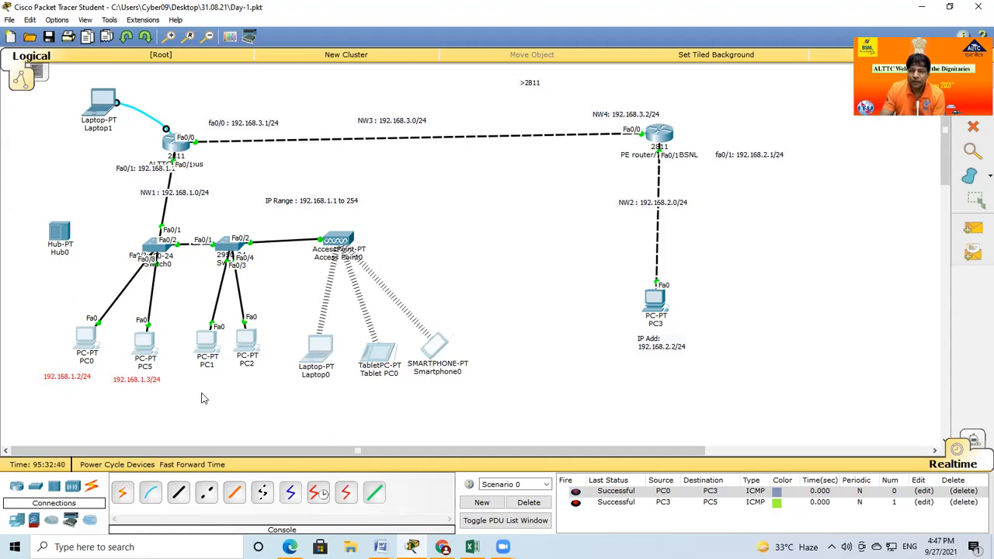
# Open the ALTTC Campus router's command line and enter global configuration mode with enable and conf t
pyautogui.click(174, 151)
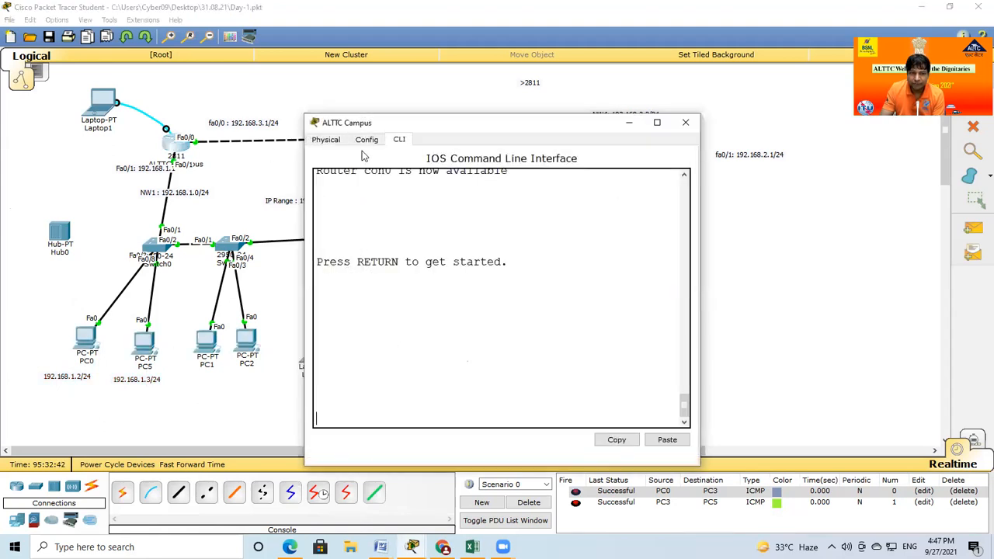
pyautogui.press('Return')
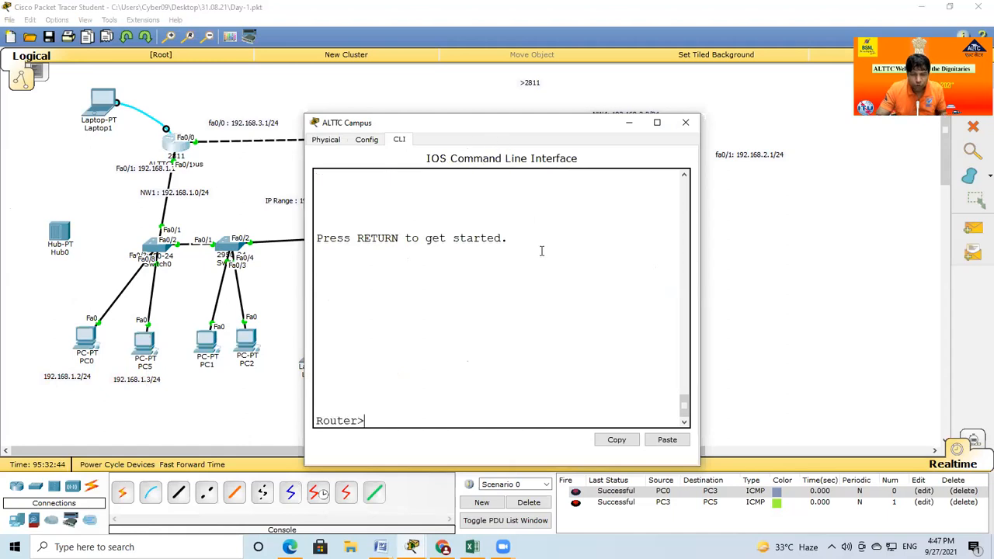
pyautogui.press('Return')
pyautogui.press('Return')
pyautogui.write('enable')
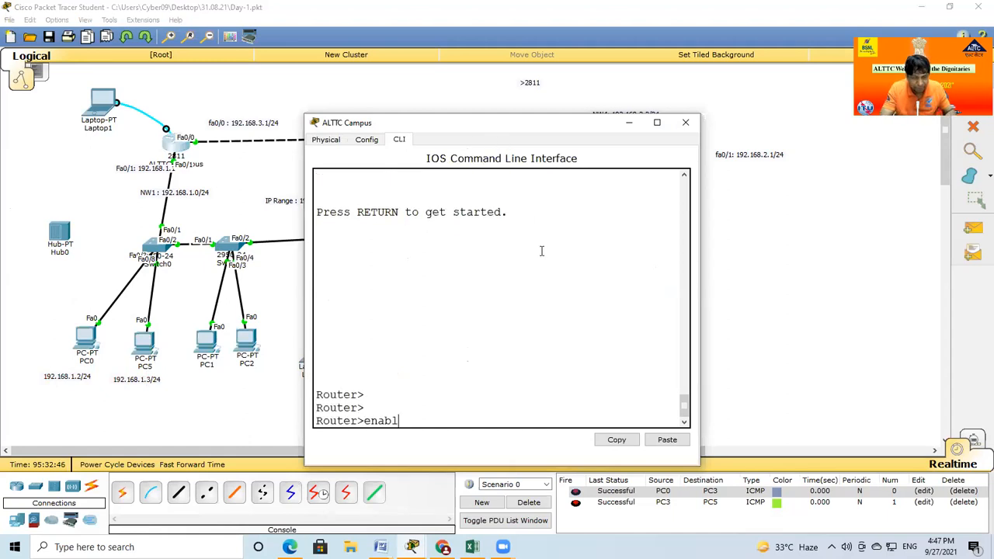
pyautogui.press('Return')
pyautogui.press('Return')
pyautogui.write('conf t')
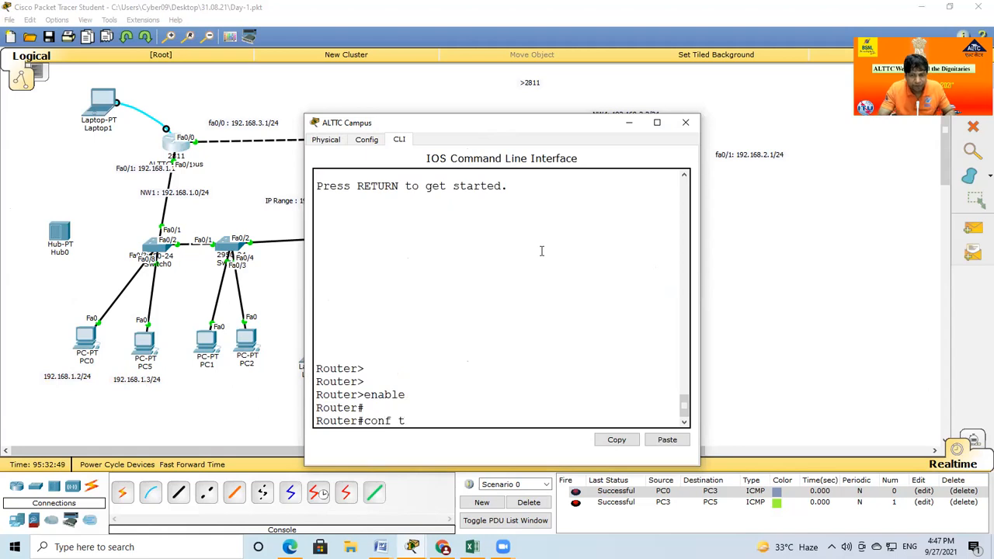
pyautogui.press('Return')
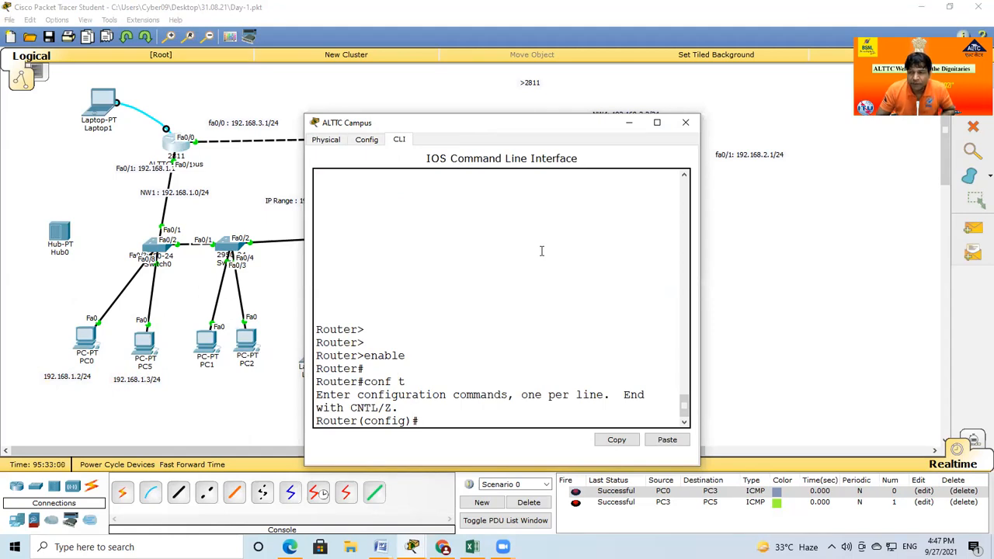
# Create a DHCP pool named alttc on the ALTTC Campus router
pyautogui.write('ip dhcp pool')
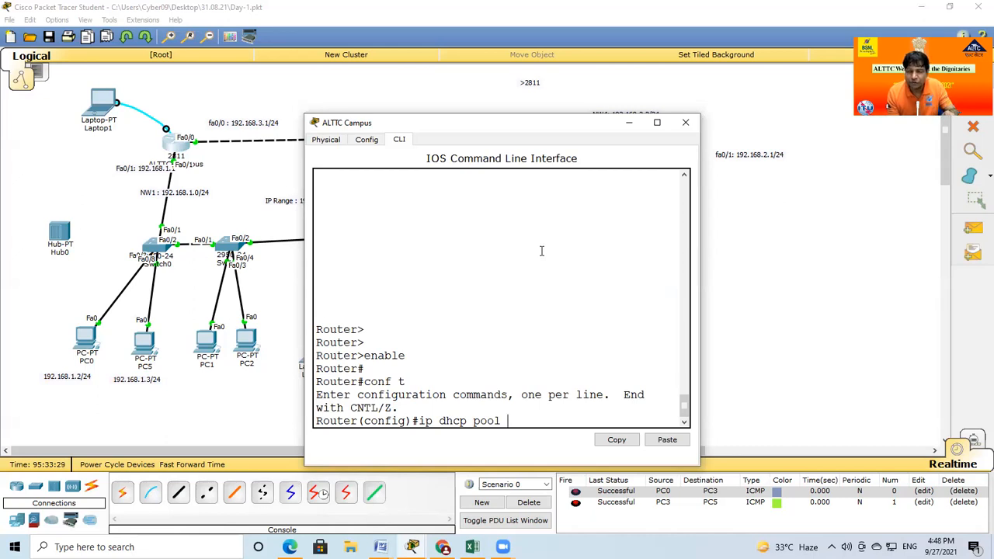
pyautogui.write('alttc')
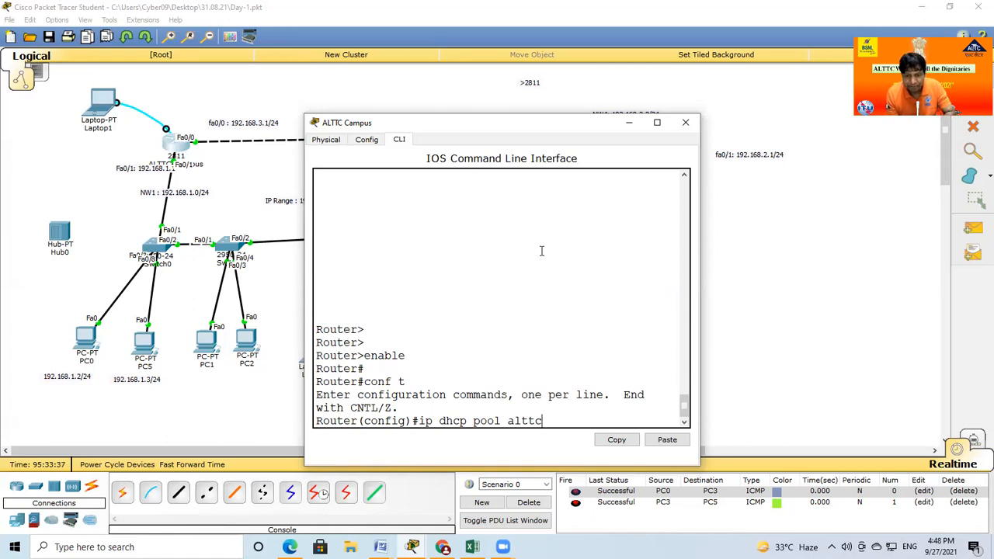
pyautogui.press('Return')
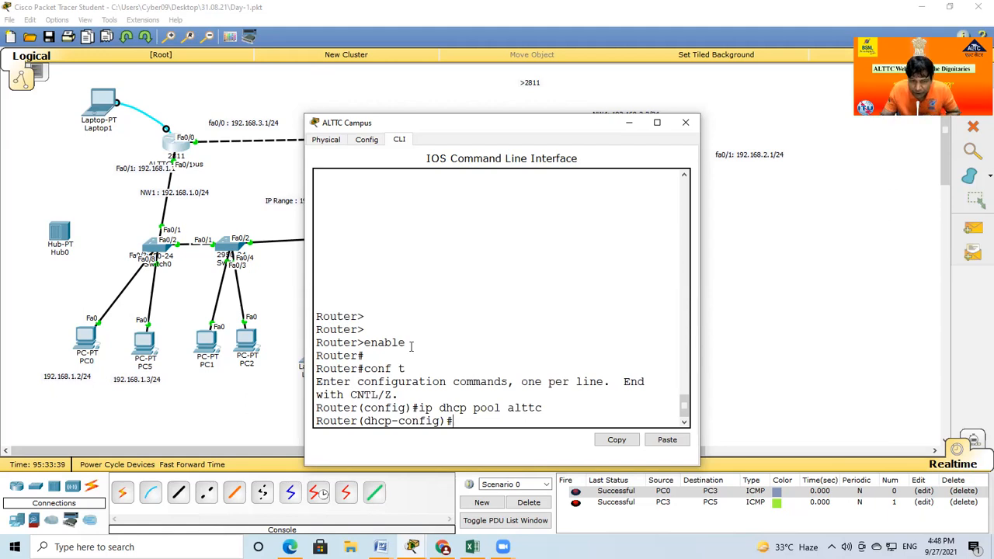
pyautogui.moveTo(421, 408); pyautogui.dragTo(511, 408)
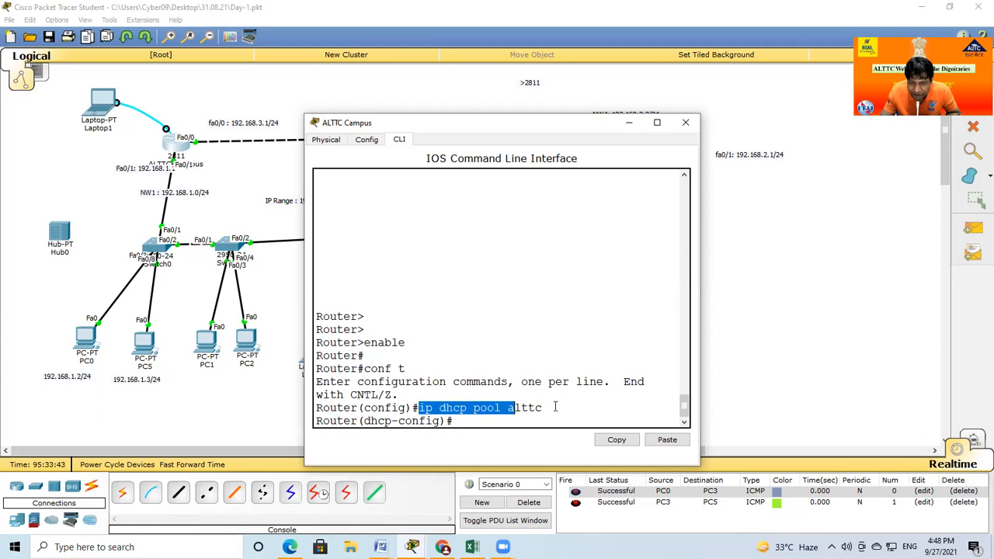
pyautogui.click(471, 423)
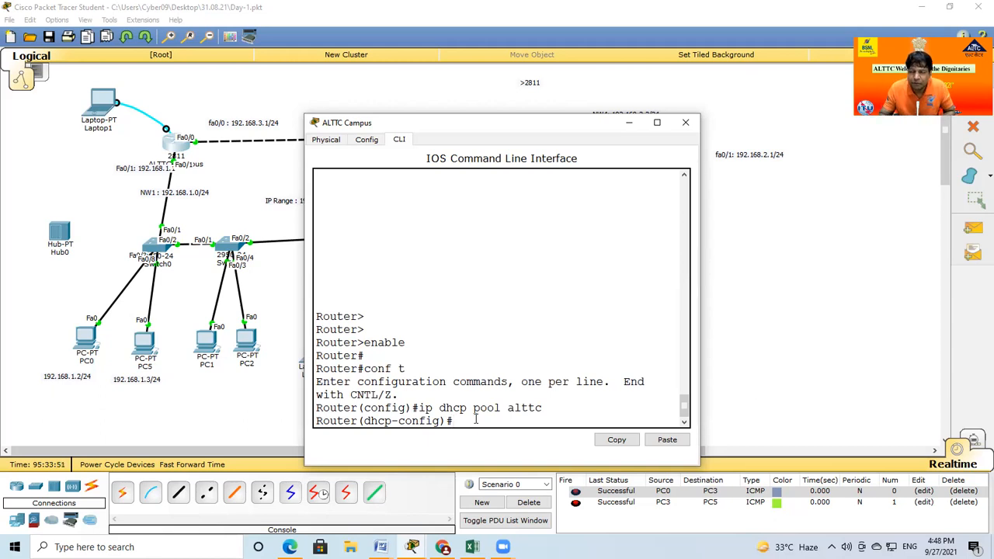
# Check the default gateway in PC0's IP configuration
pyautogui.click(78, 340)
pyautogui.click(345, 190)
pyautogui.moveTo(478, 246); pyautogui.dragTo(416, 246)
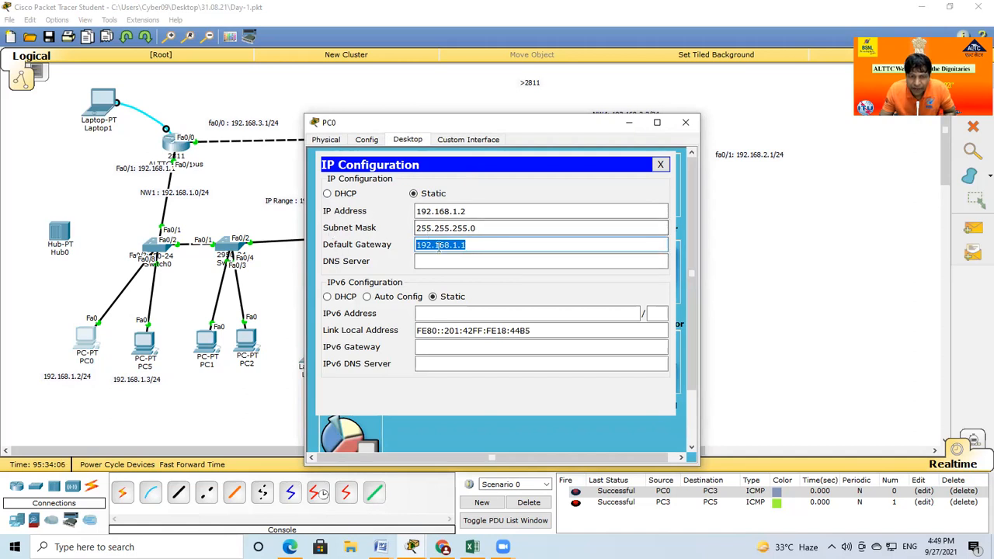
# Set the default router of the alttc DHCP pool to 192.168.1.1 on the ALTTC Campus router
pyautogui.click(179, 152)
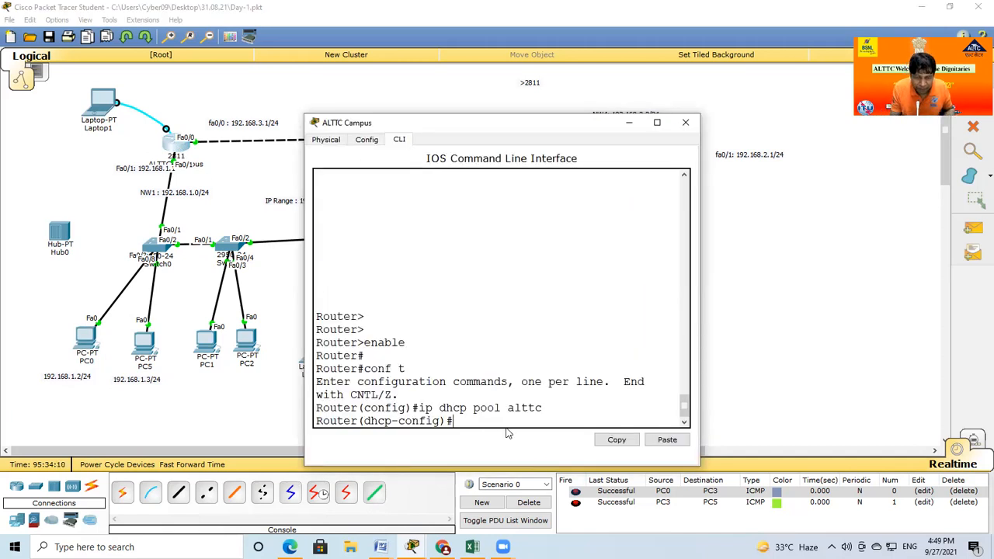
pyautogui.write('efa')
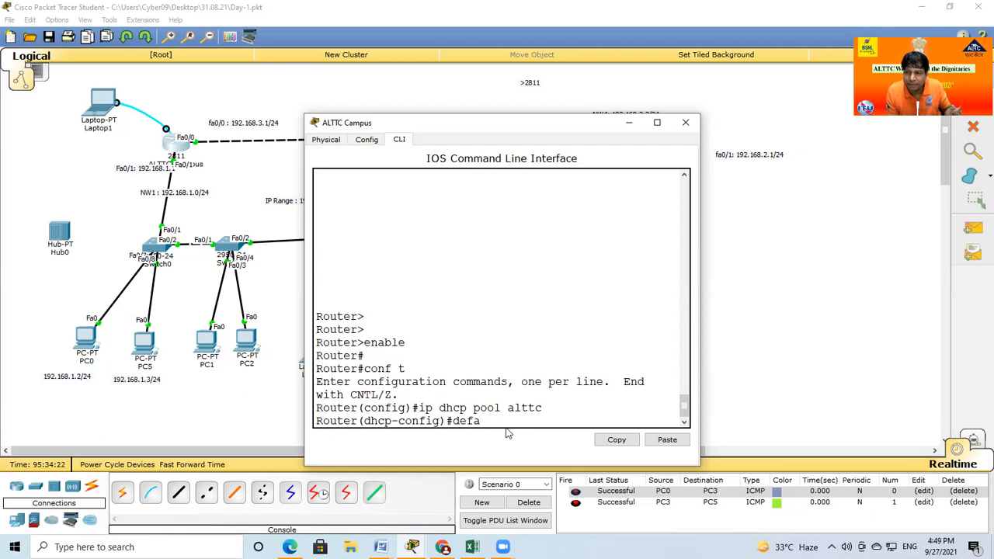
pyautogui.press('Tab')
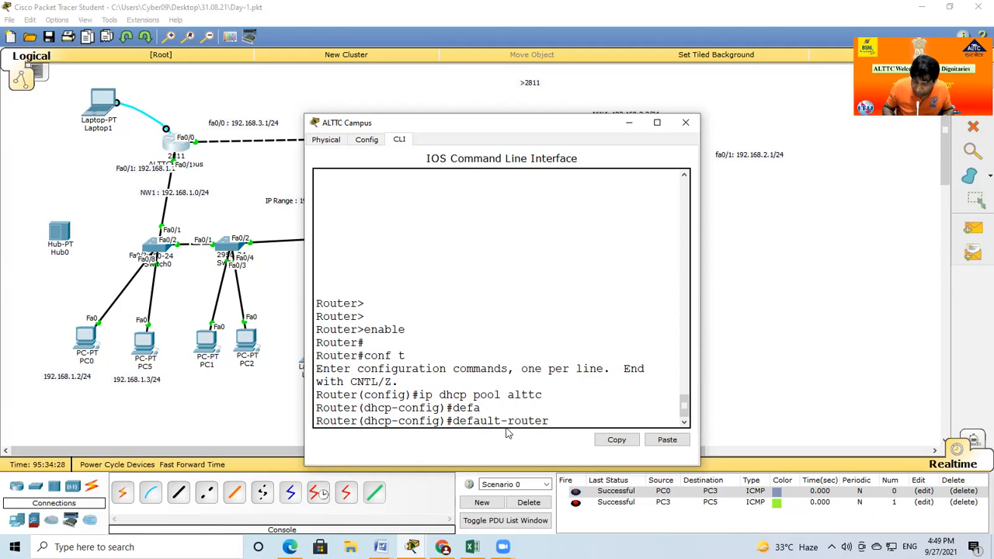
pyautogui.click(44, 341)
pyautogui.moveTo(43, 342); pyautogui.dragTo(458, 407)
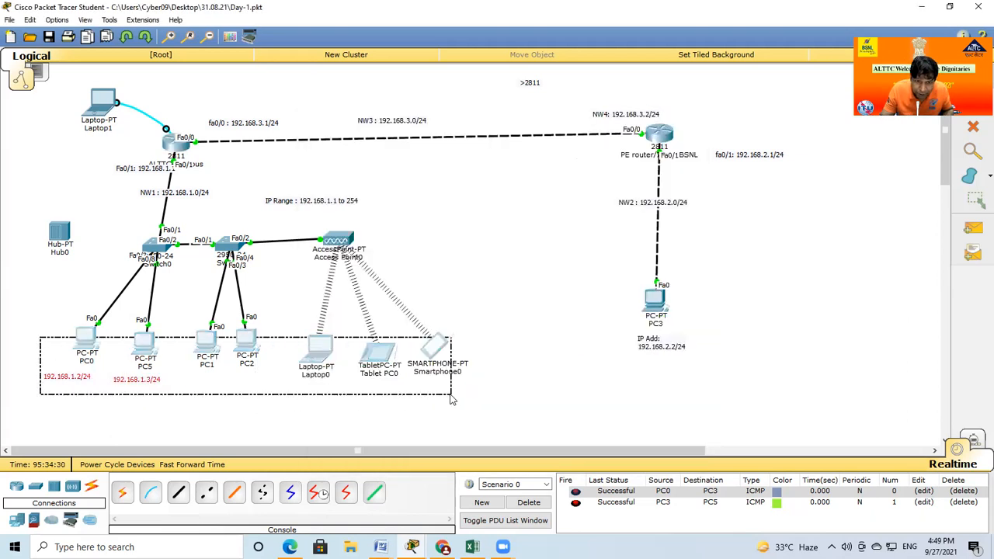
pyautogui.click(177, 147)
pyautogui.write('1')
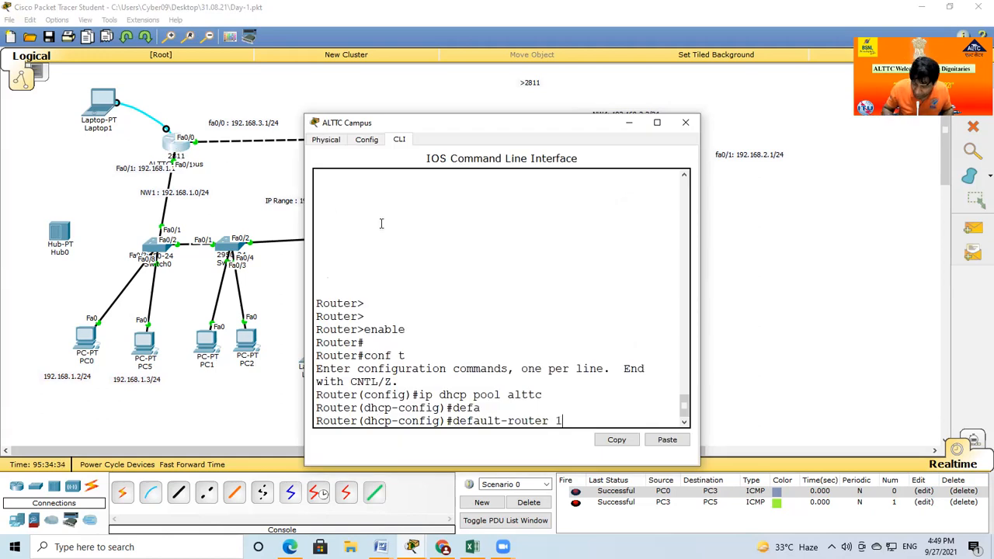
pyautogui.write('92.168.1.1')
pyautogui.press('Return')
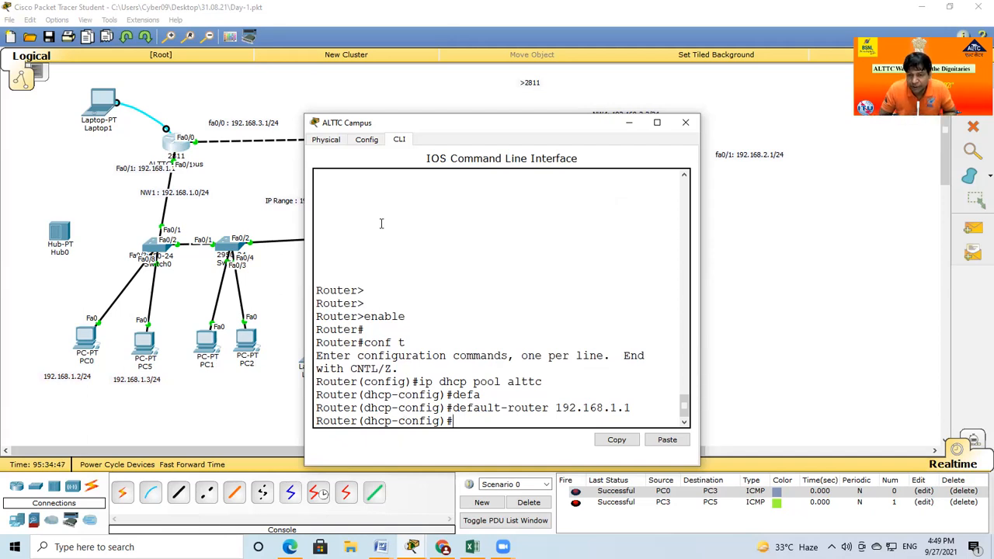
# Assign network 192.168.1.0 with mask 255.255.255.0 to the alttc DHCP pool and save the router configuration with do wr
pyautogui.write('netwo')
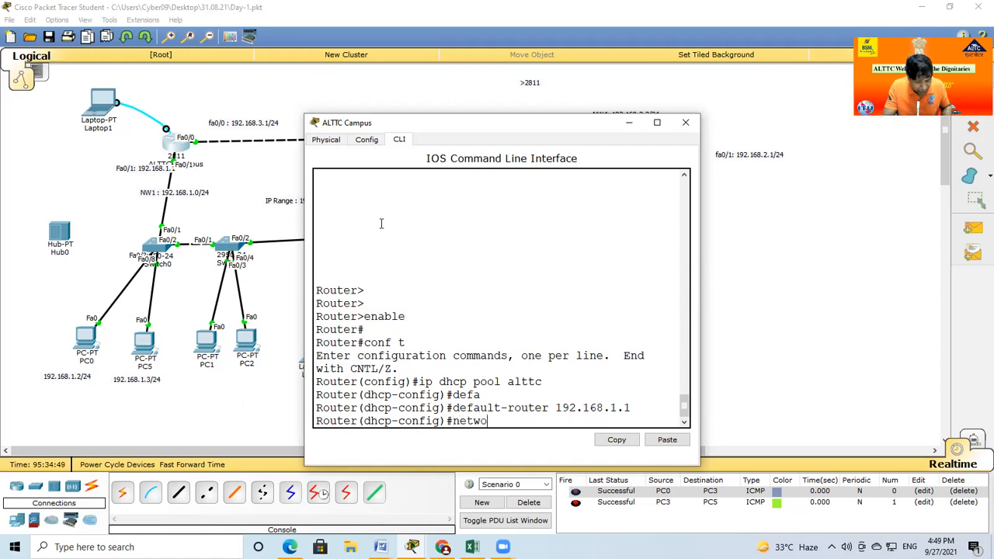
pyautogui.write('rk 192.168.1.0')
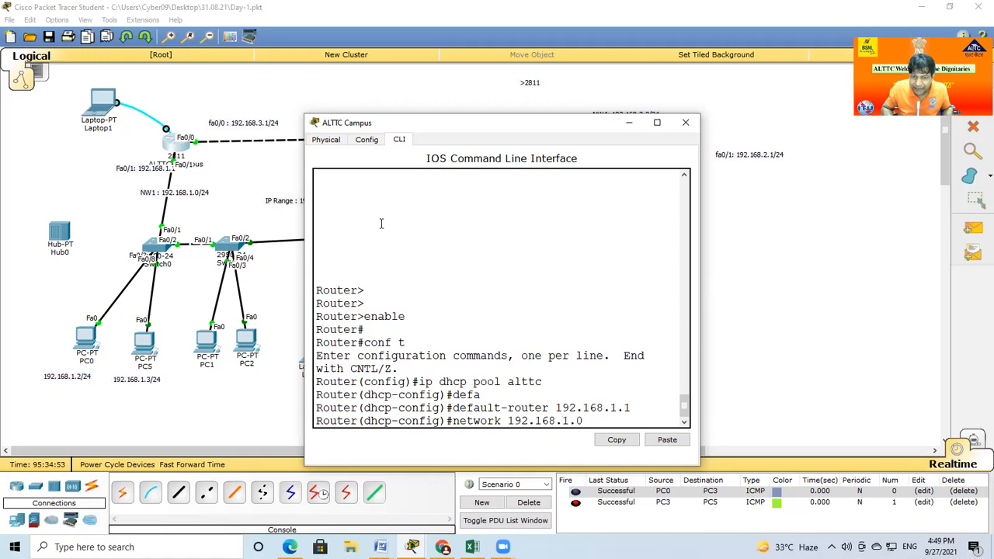
pyautogui.write(' 255.25')
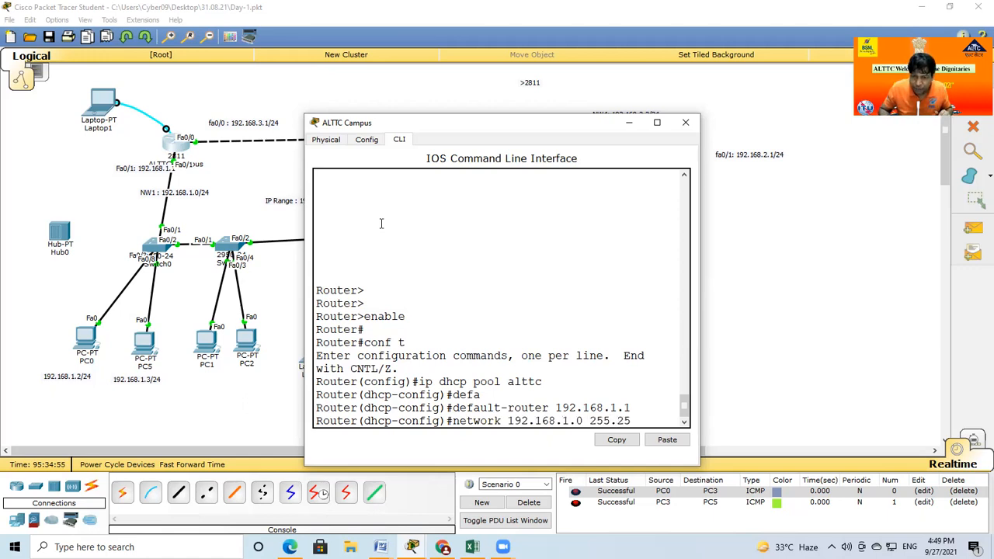
pyautogui.write('5.255.0')
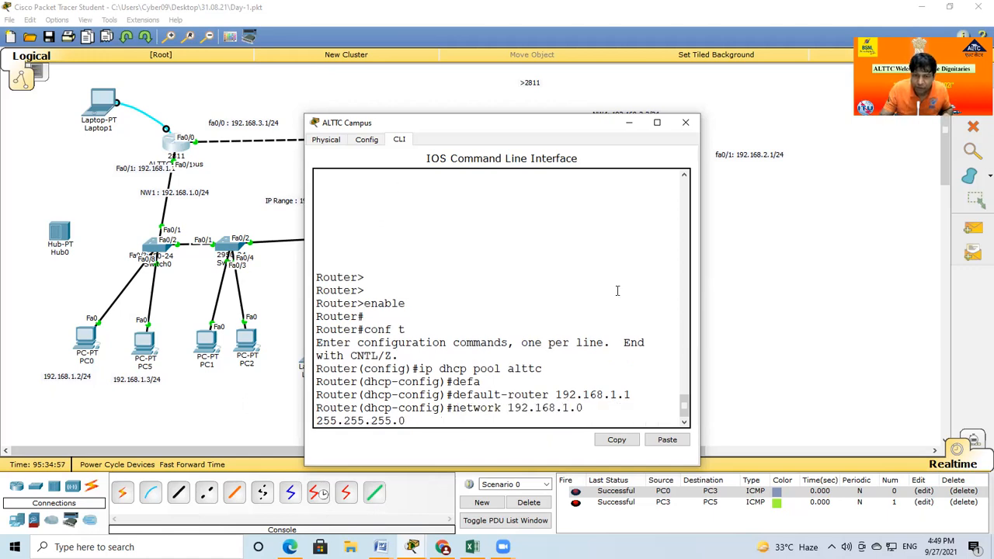
pyautogui.moveTo(701, 375); pyautogui.dragTo(855, 375)
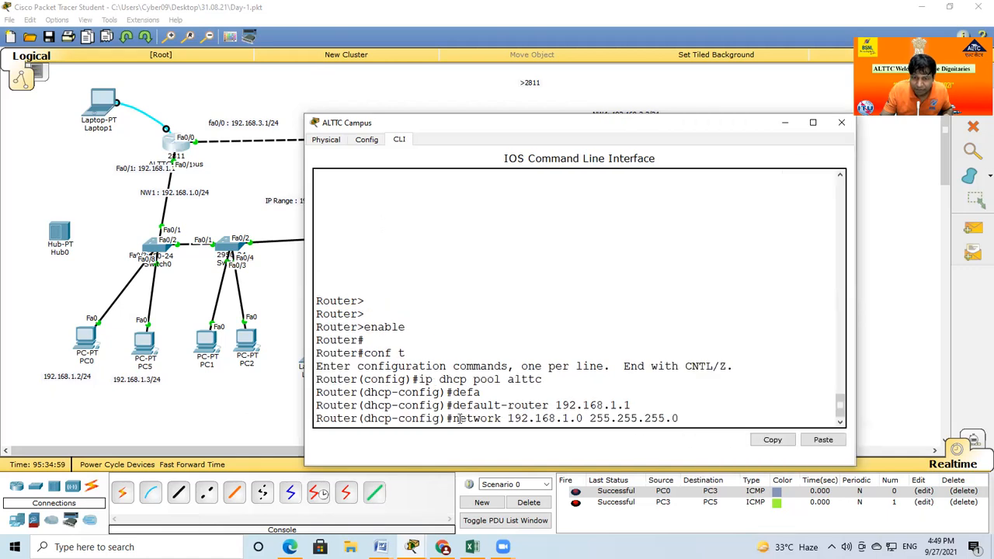
pyautogui.moveTo(453, 418); pyautogui.dragTo(626, 429)
pyautogui.click(688, 421)
pyautogui.press('Return')
pyautogui.write('do wr')
pyautogui.press('Return')
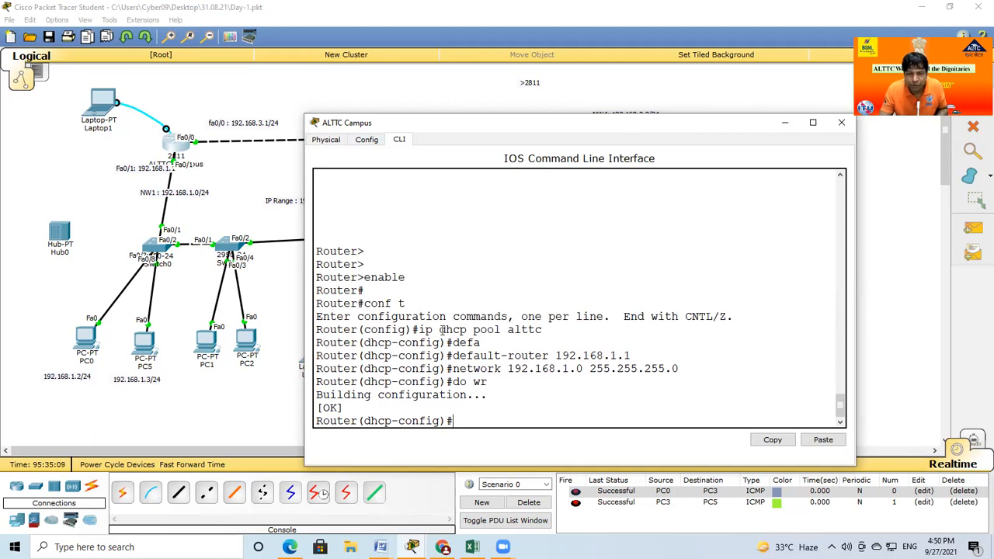
# Review the entered pool, default-router and network commands, then the router addresses and client devices in the campus topology
pyautogui.moveTo(453, 355); pyautogui.dragTo(626, 356)
pyautogui.moveTo(420, 329); pyautogui.dragTo(548, 335)
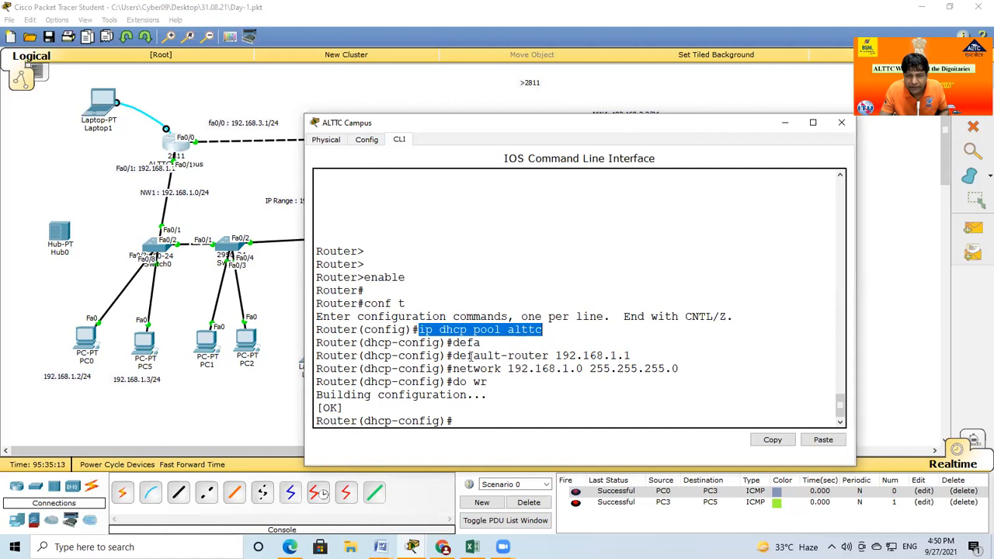
pyautogui.moveTo(441, 355); pyautogui.dragTo(630, 355)
pyautogui.moveTo(444, 369); pyautogui.dragTo(662, 369)
pyautogui.click(243, 329)
pyautogui.moveTo(233, 118); pyautogui.dragTo(138, 175)
pyautogui.moveTo(174, 292); pyautogui.dragTo(288, 370)
pyautogui.moveTo(301, 306); pyautogui.dragTo(481, 380)
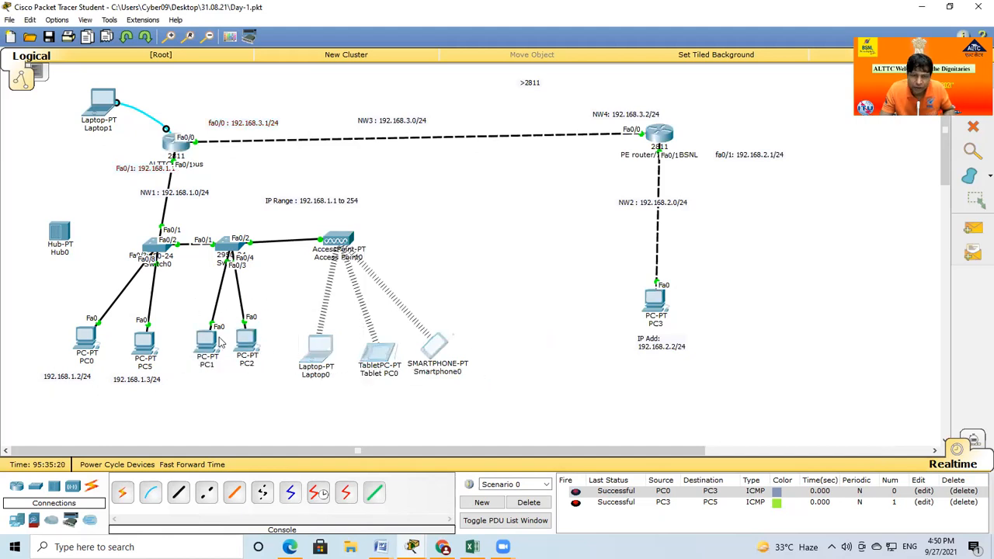
# Switch PC1's IPv4 configuration to DHCP and close its device window
pyautogui.click(209, 342)
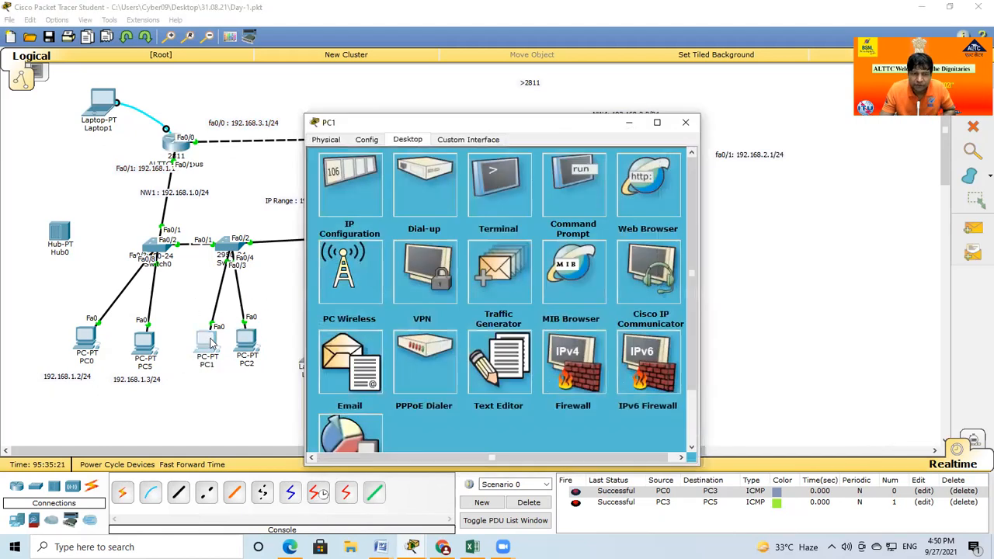
pyautogui.click(355, 183)
pyautogui.click(327, 194)
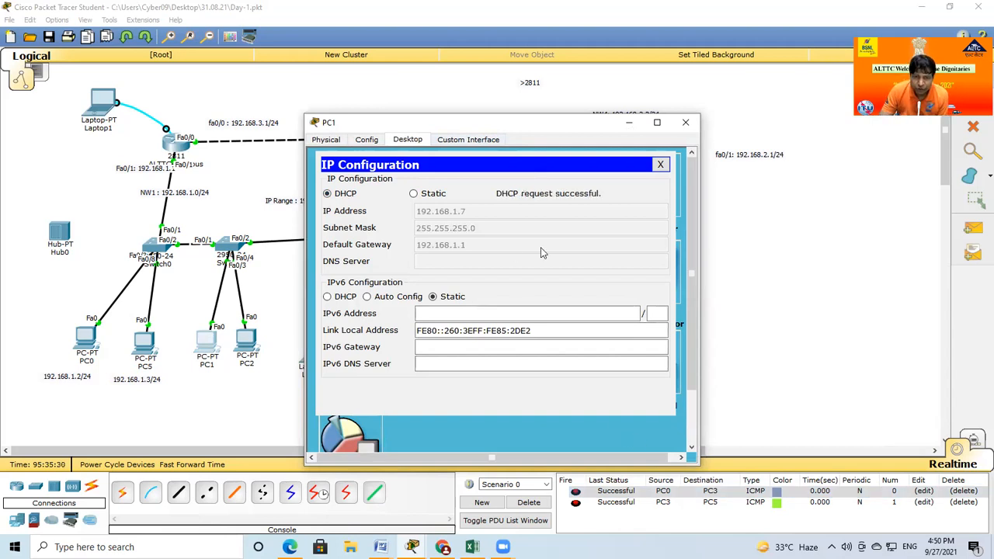
pyautogui.click(686, 122)
# Switch PC2's IPv4 configuration to DHCP and close its device window
pyautogui.click(250, 347)
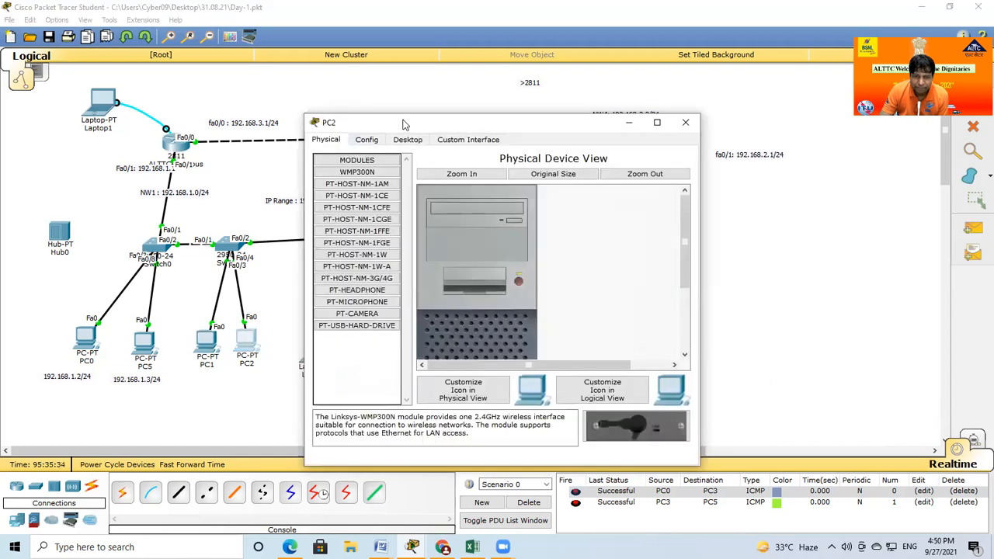
pyautogui.click(407, 140)
pyautogui.click(336, 181)
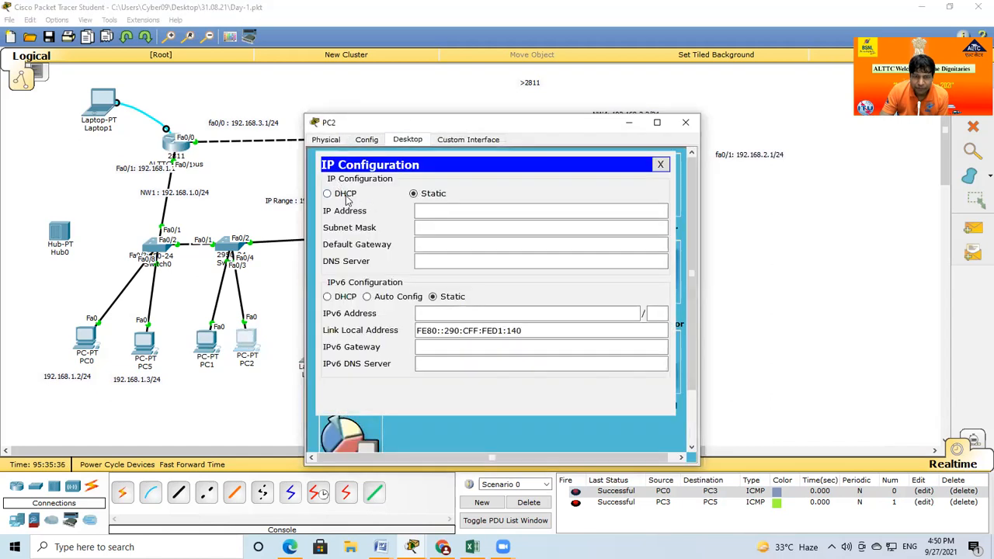
pyautogui.click(346, 194)
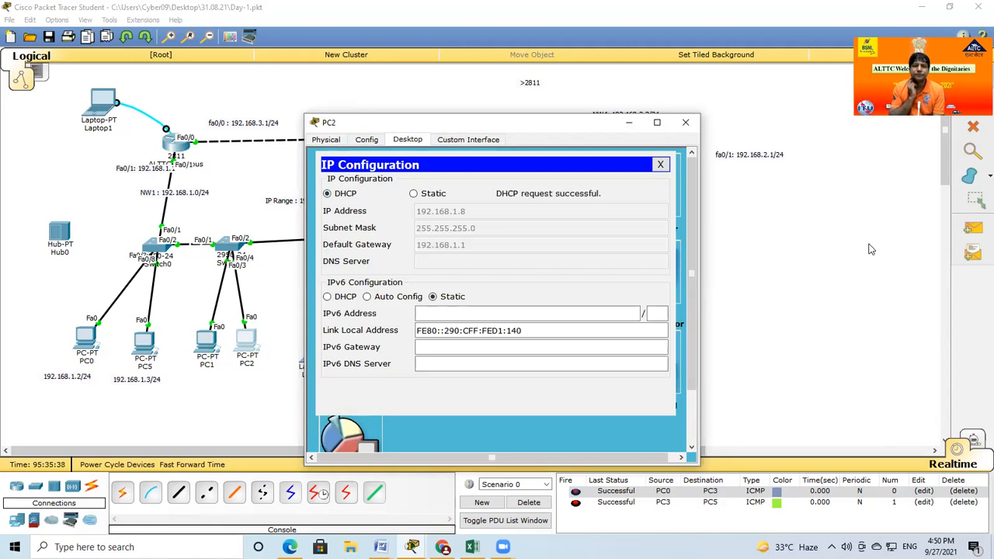
pyautogui.click(686, 122)
# Open Smartphone0's IP configuration to check the addressing of its wireless interface
pyautogui.click(439, 349)
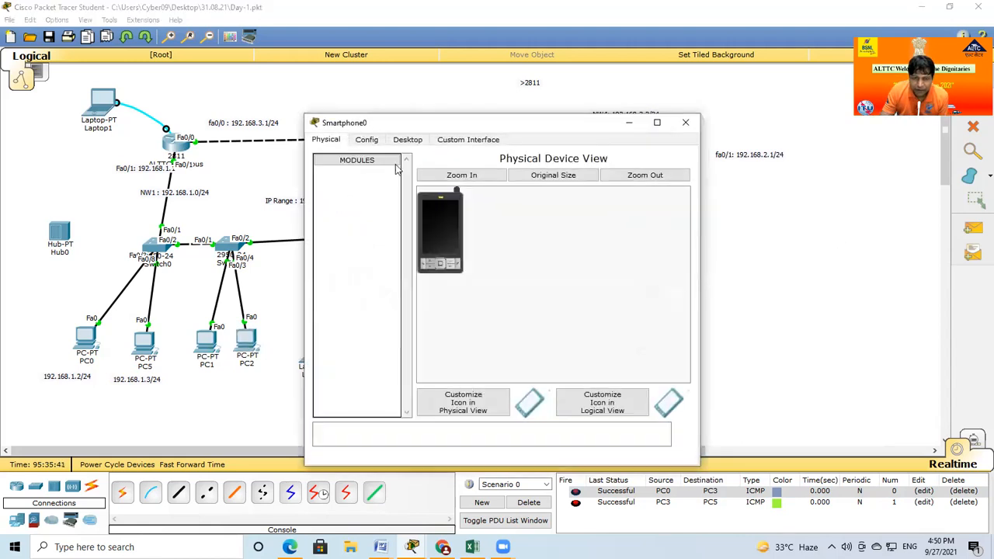
pyautogui.click(408, 139)
pyautogui.click(359, 192)
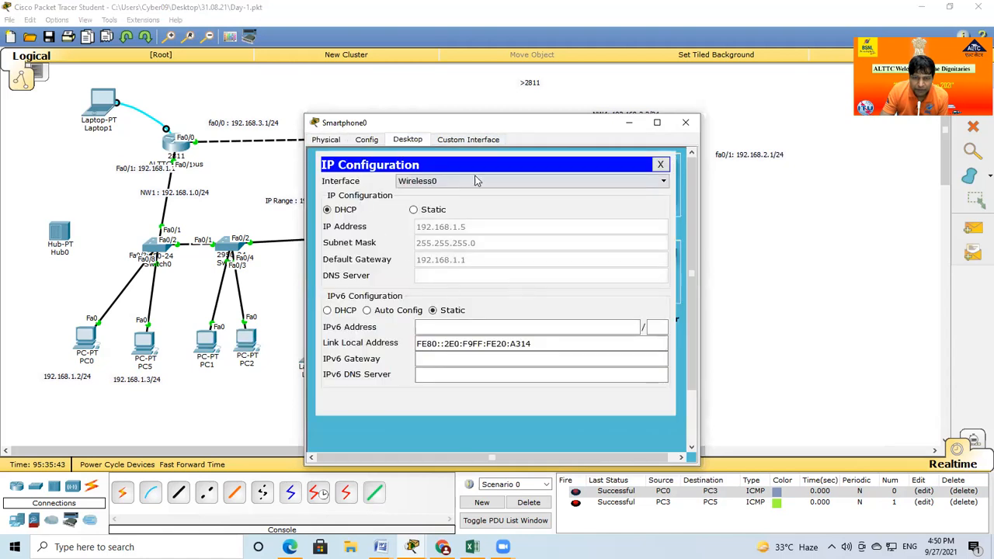
# Close Smartphone0's window, switch to the Windows network settings and open the list of network adapters
pyautogui.click(686, 125)
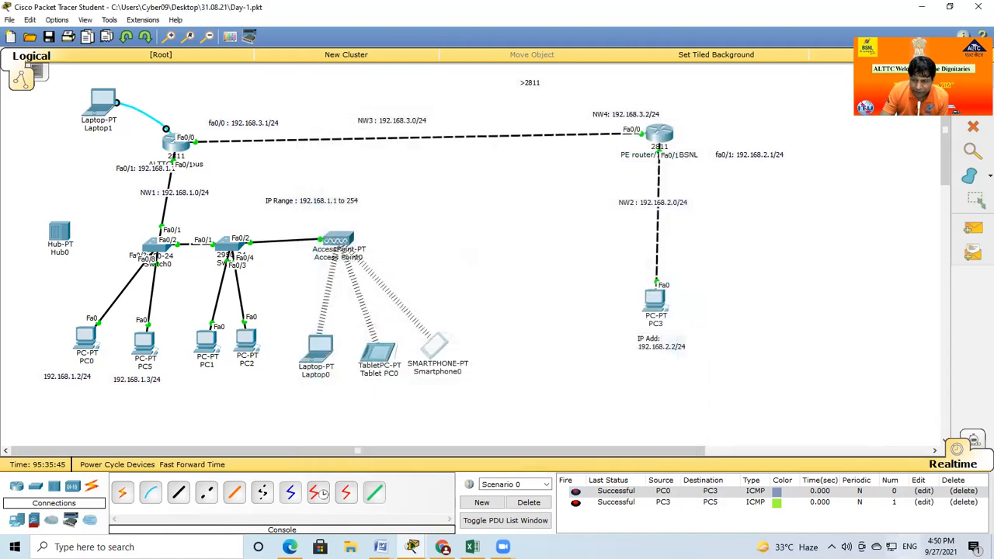
pyautogui.click(885, 529)
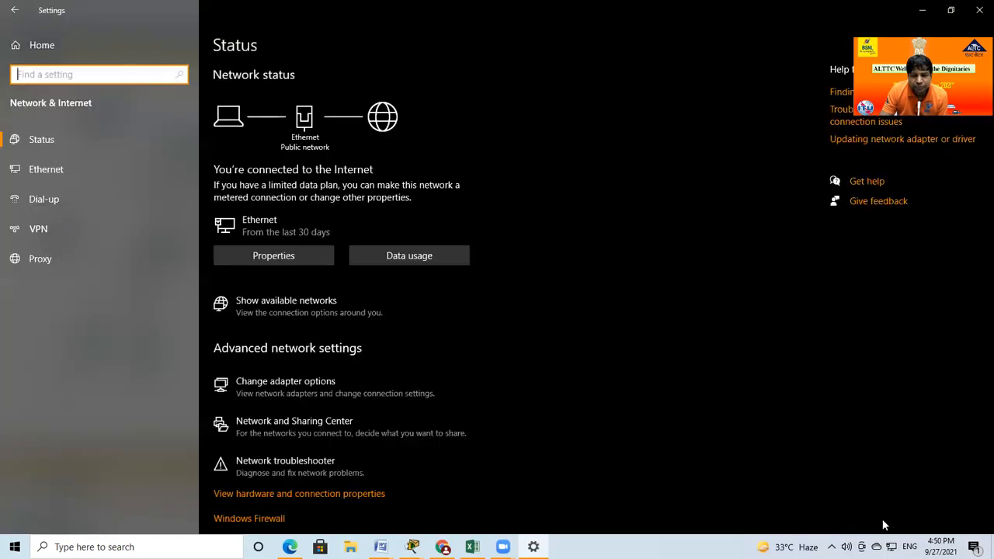
pyautogui.click(328, 393)
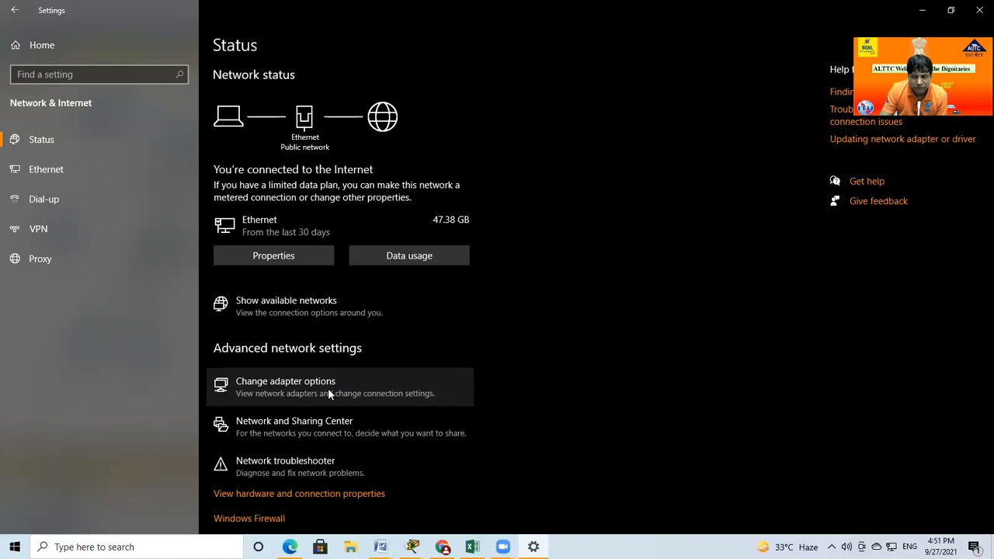
pyautogui.hotkey('alt', 'Tab')
pyautogui.hotkey('alt', 'Tab')
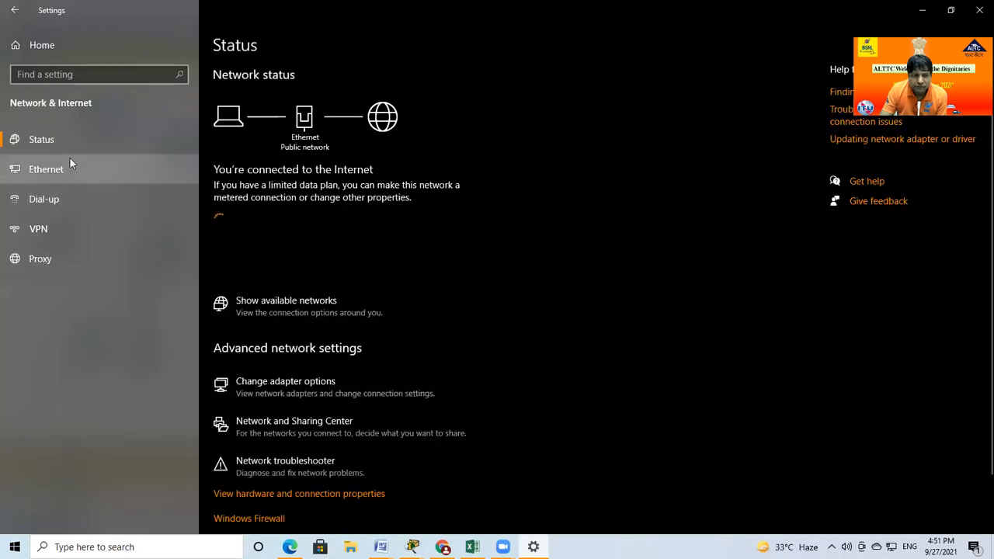
pyautogui.click(288, 387)
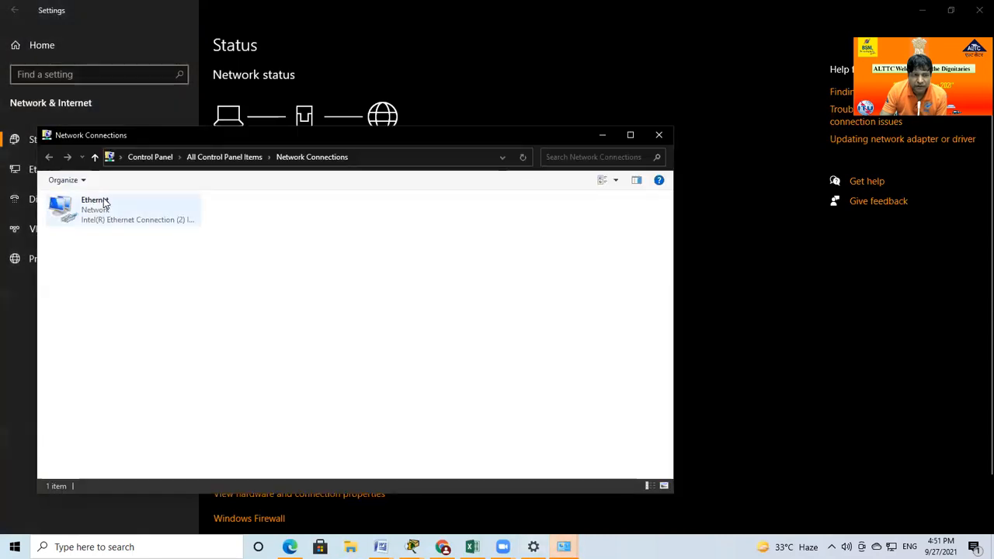
# Open the Internet Protocol Version 4 (TCP/IPv4) properties of the Ethernet adapter and set the dialog apart from the other windows
pyautogui.click(105, 203)
pyautogui.rightClick(105, 203)
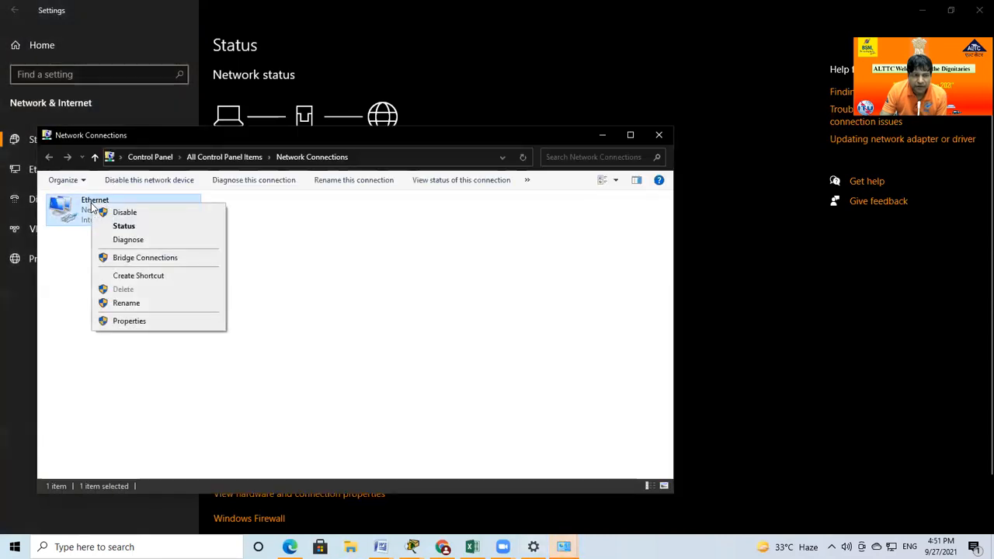
pyautogui.click(129, 321)
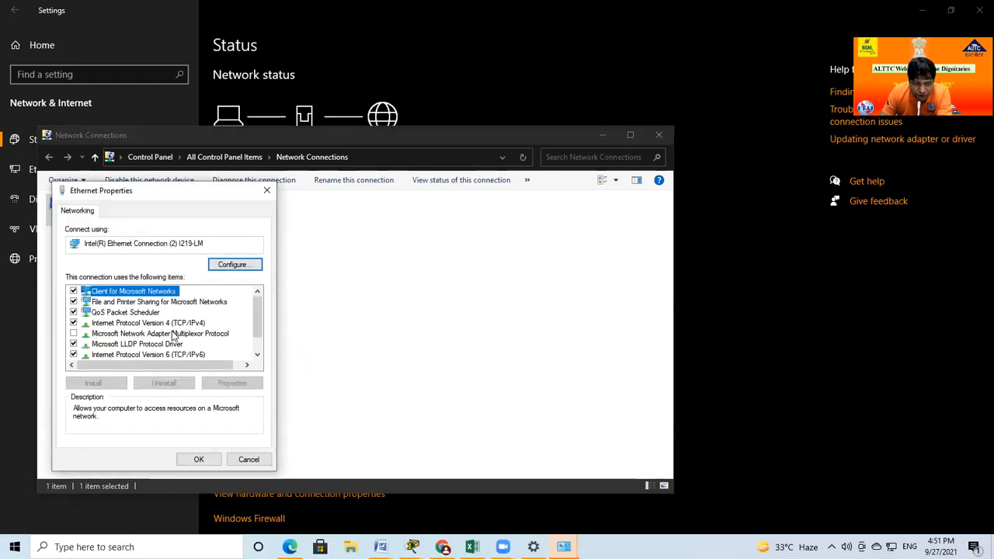
pyautogui.click(176, 323)
pyautogui.click(235, 382)
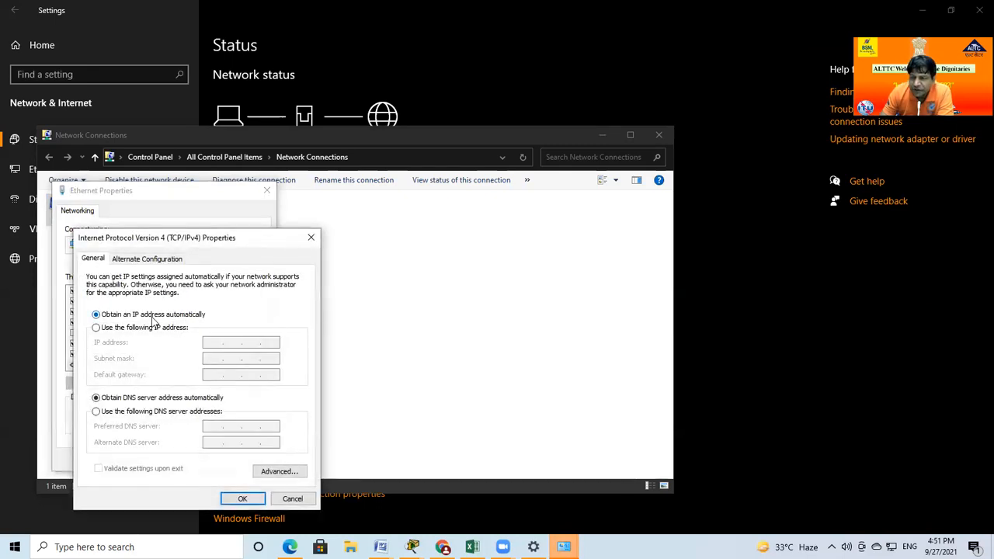
pyautogui.moveTo(222, 237); pyautogui.dragTo(391, 120)
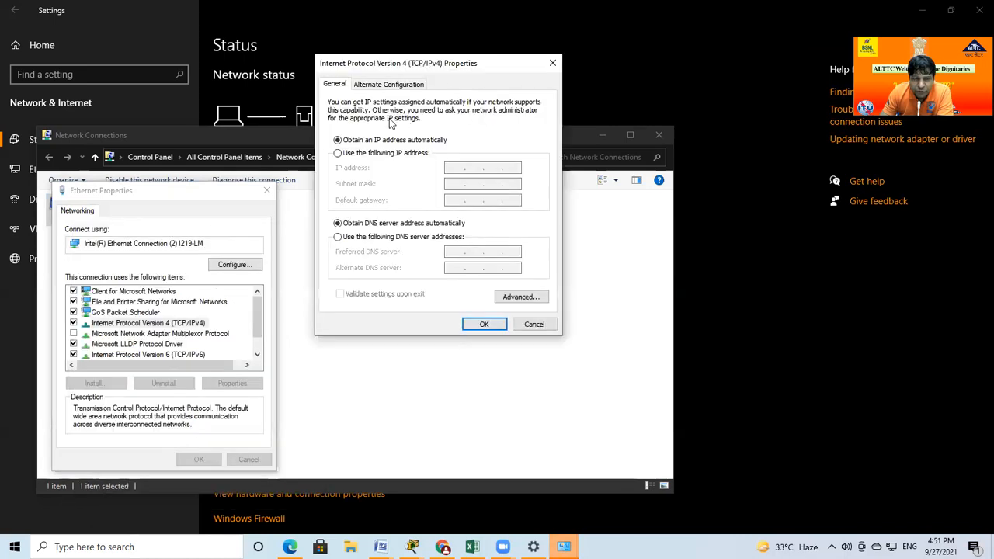
# Compare the manual and automatic IP address options, discard the changes and return to Packet Tracer
pyautogui.click(338, 153)
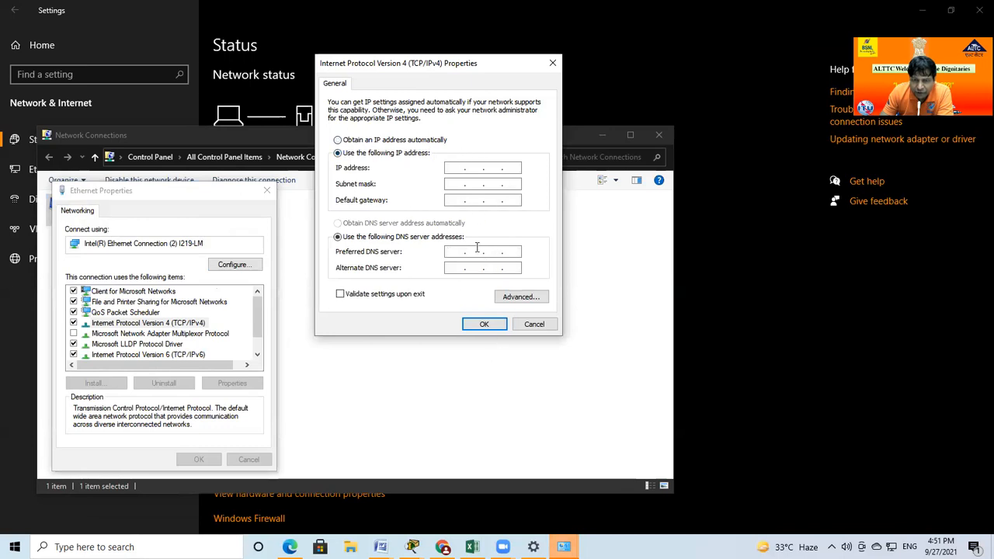
pyautogui.click(338, 140)
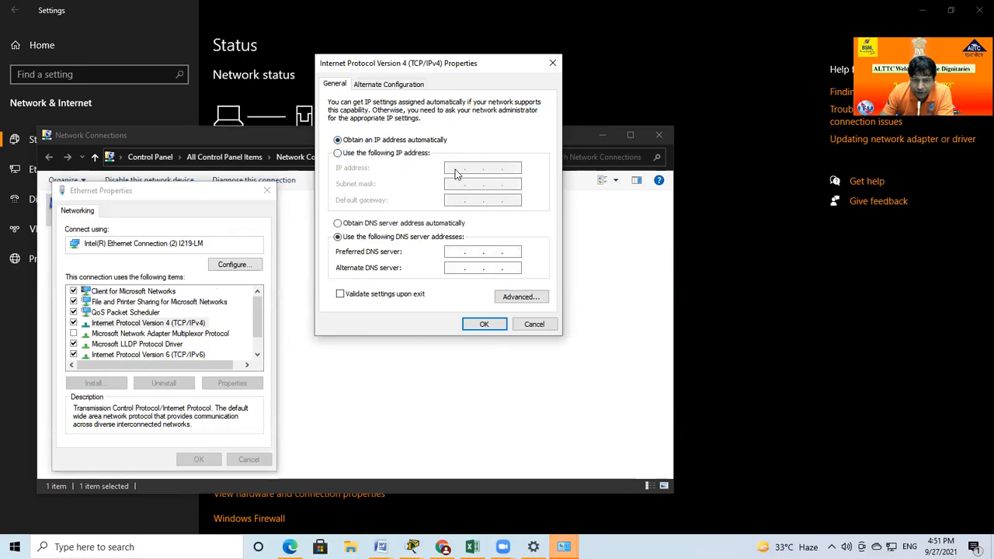
pyautogui.click(339, 154)
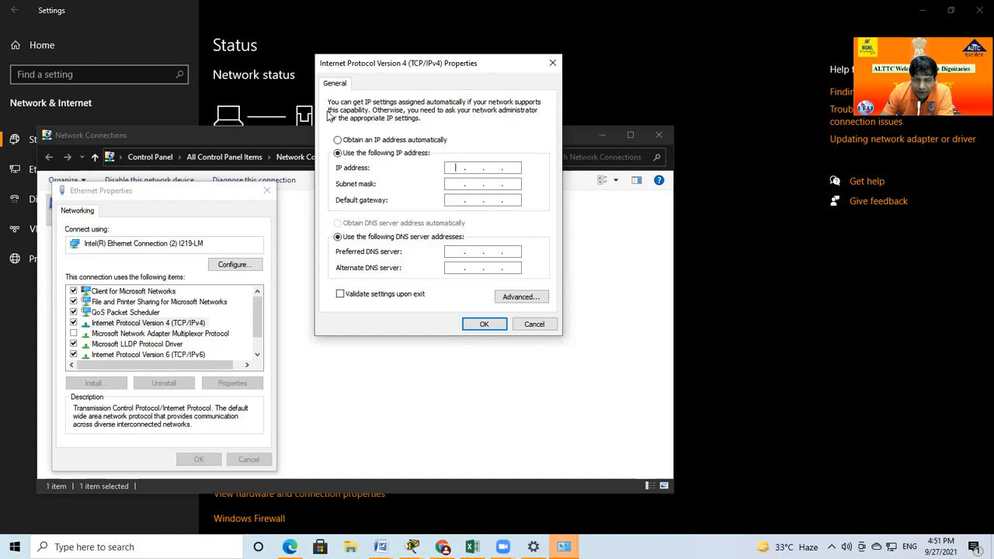
pyautogui.click(337, 141)
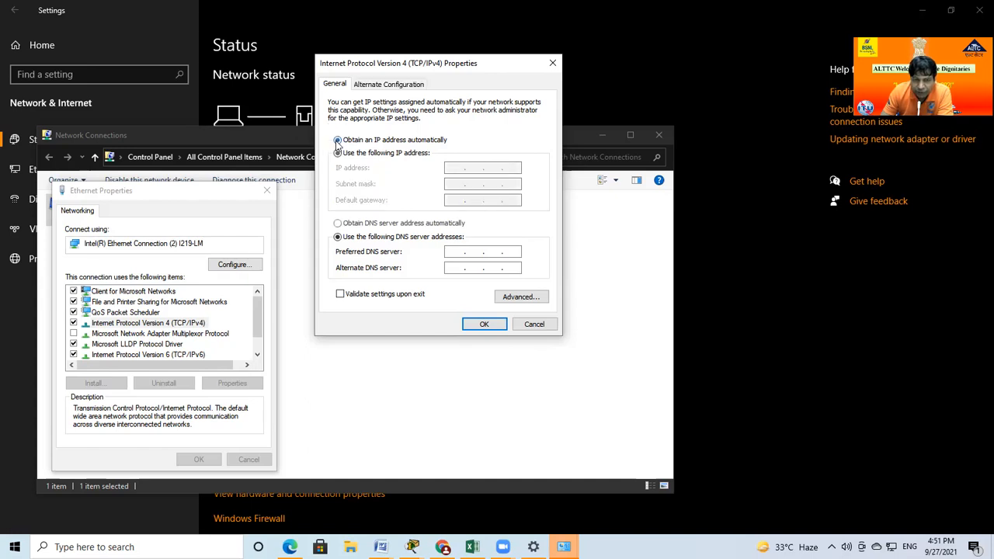
pyautogui.click(553, 63)
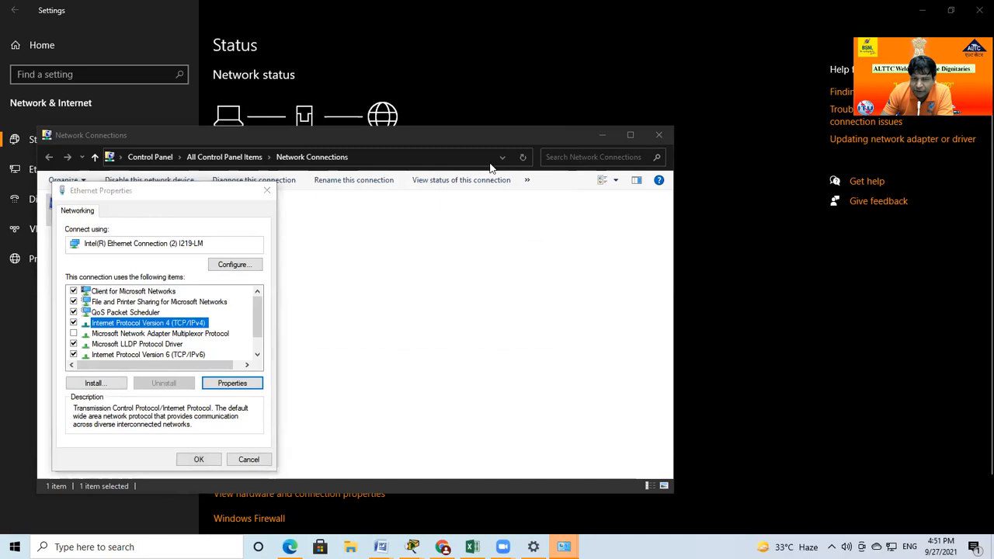
pyautogui.click(267, 191)
pyautogui.click(659, 136)
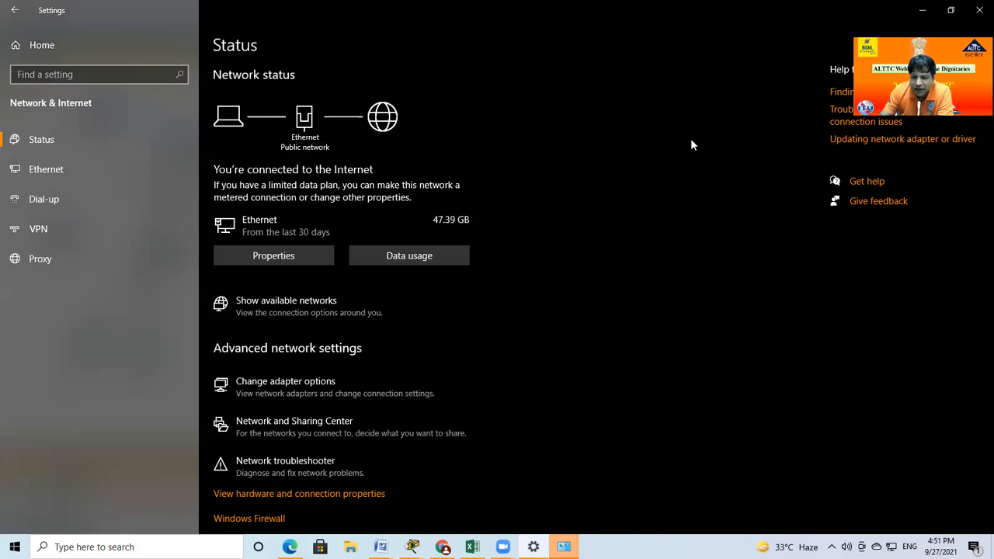
pyautogui.click(923, 12)
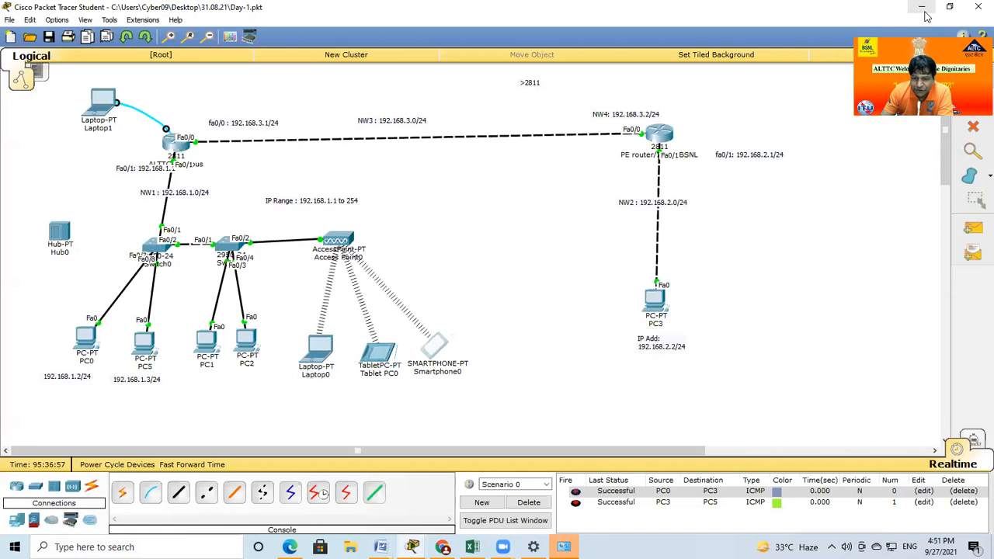
# Delete the existing test PDUs of Scenario 0 and select the campus LAN devices
pyautogui.click(661, 133)
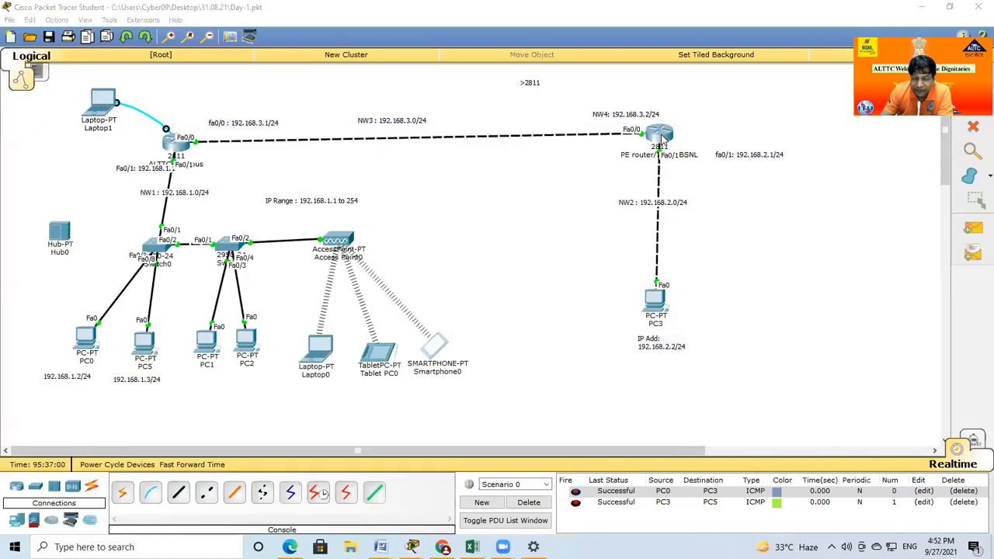
pyautogui.click(529, 503)
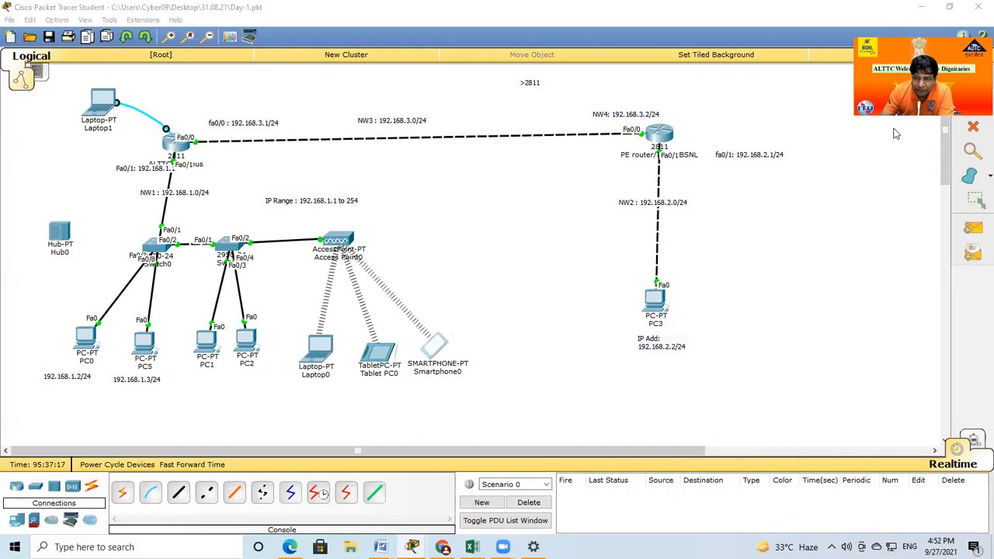
pyautogui.moveTo(35, 174); pyautogui.dragTo(532, 425)
pyautogui.moveTo(519, 257); pyautogui.dragTo(25, 401)
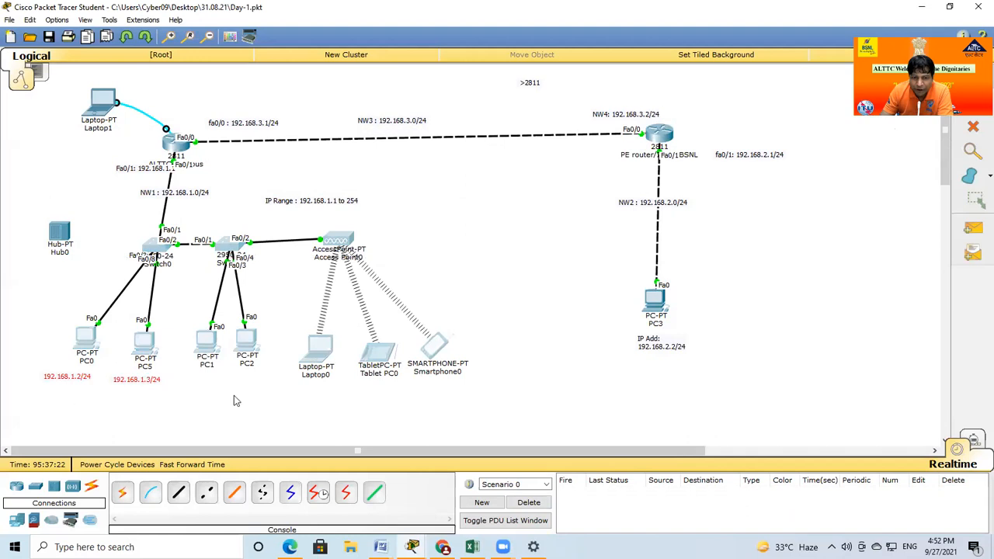
# Check Laptop0's IP configuration, close its window and mark the campus LAN devices as a group
pyautogui.click(323, 351)
pyautogui.click(406, 140)
pyautogui.click(334, 182)
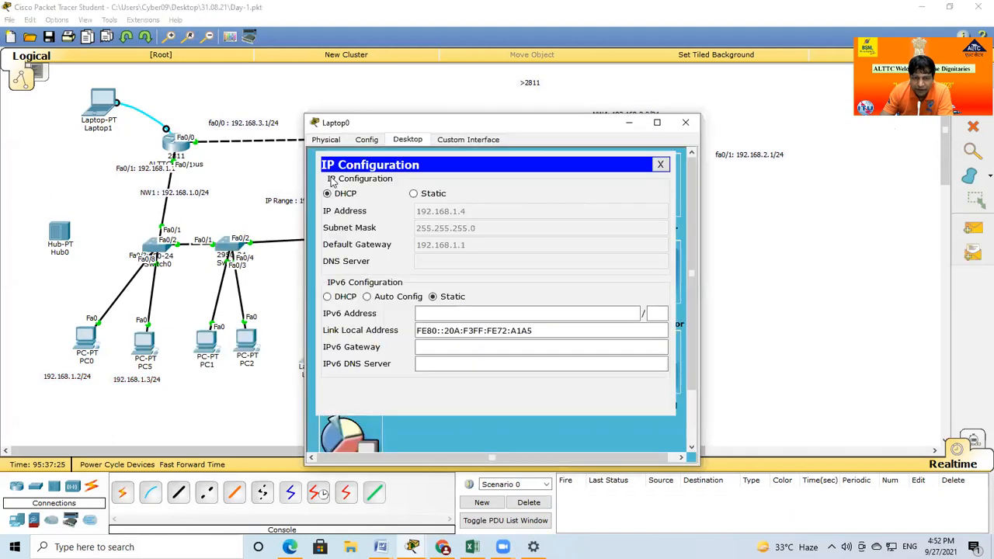
pyautogui.click(686, 122)
pyautogui.moveTo(546, 278); pyautogui.dragTo(43, 423)
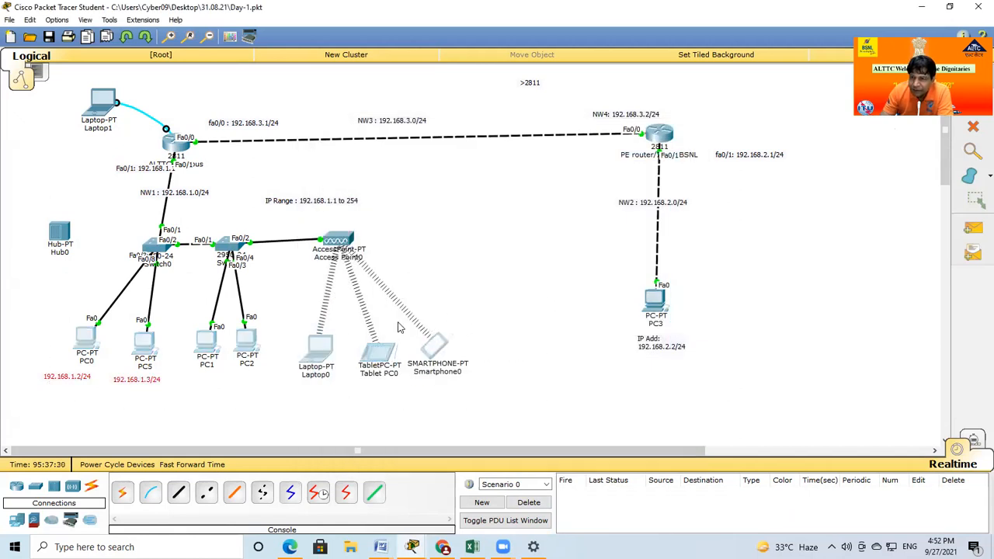
pyautogui.click(790, 356)
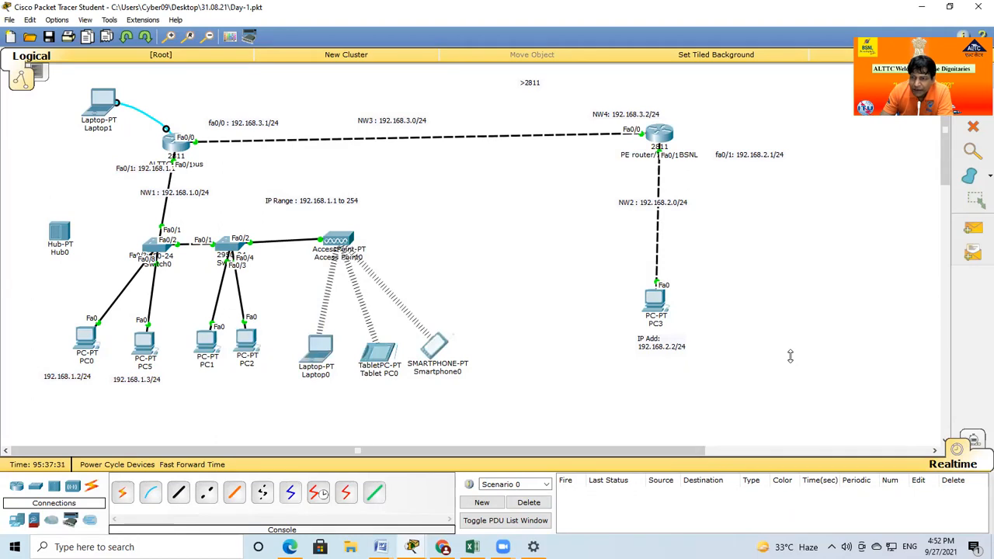
# Test connectivity with a simple PDU from PC2 to PC3 and clear it from the scenario
pyautogui.click(973, 228)
pyautogui.click(249, 340)
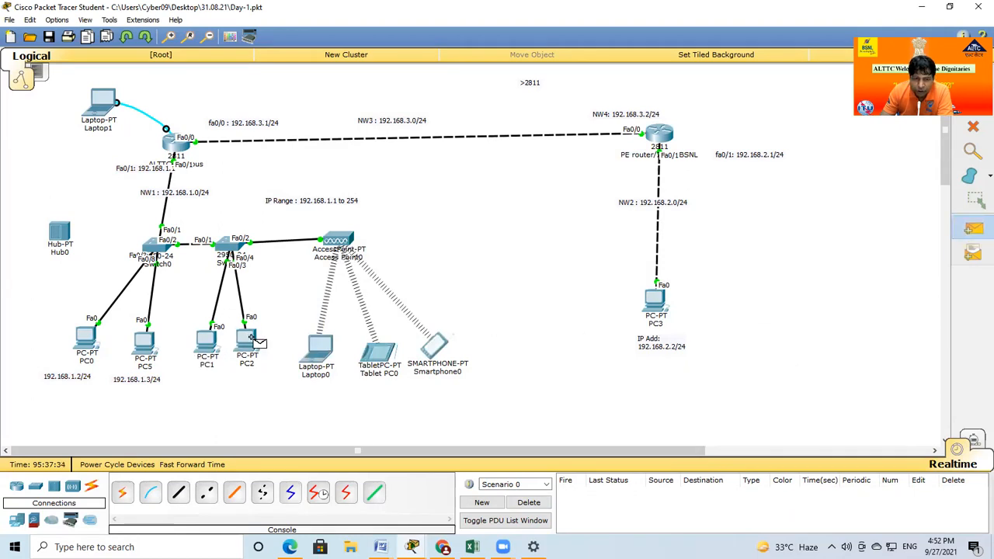
pyautogui.click(656, 302)
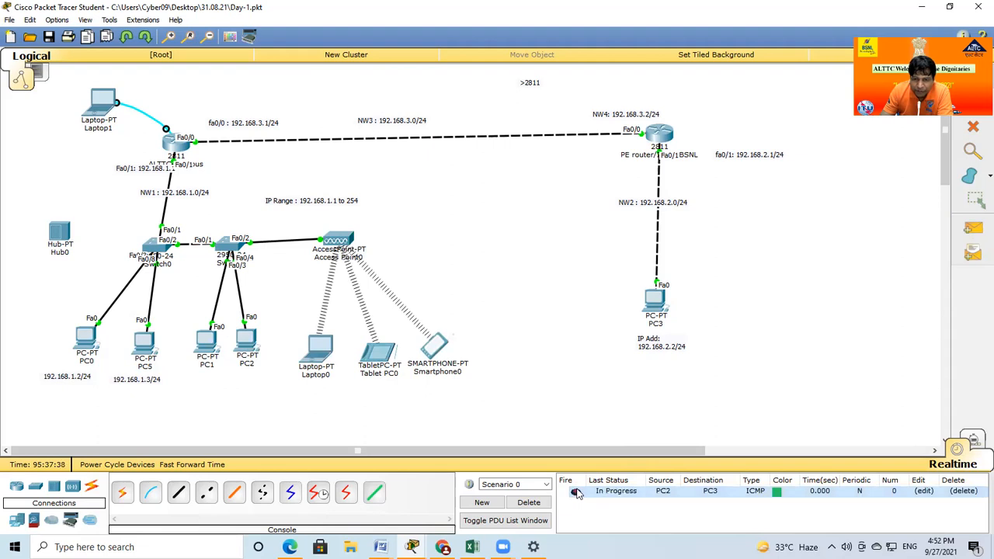
pyautogui.click(529, 503)
# Test connectivity with simple PDUs from Tablet PC0 to PC3 and from PC3 to Smartphone0, and clear both
pyautogui.click(973, 228)
pyautogui.click(379, 355)
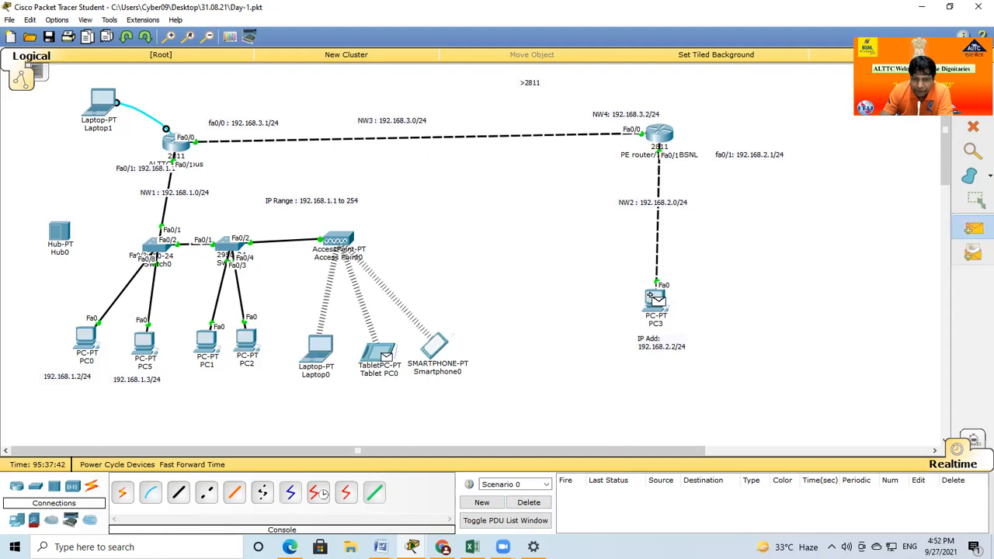
pyautogui.click(654, 299)
pyautogui.click(657, 307)
pyautogui.click(432, 347)
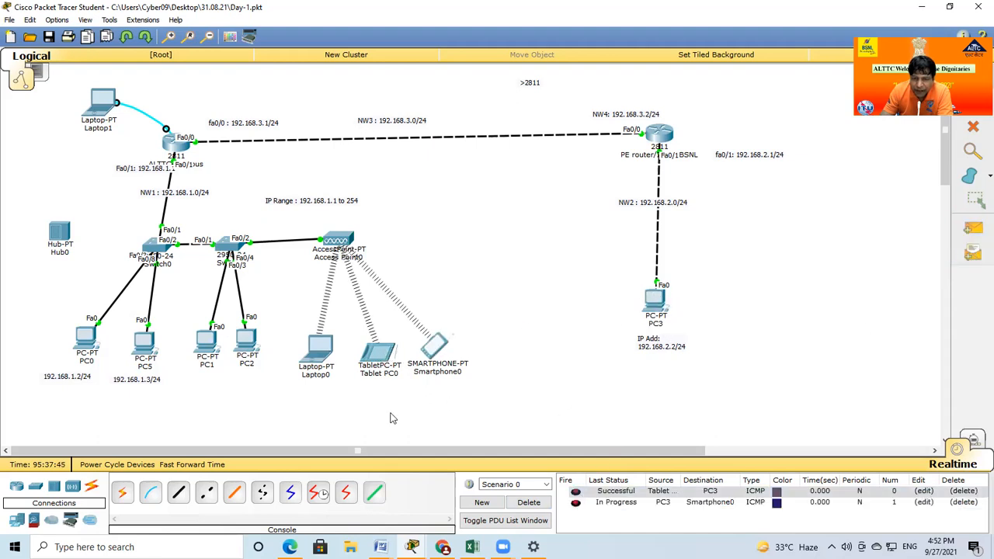
pyautogui.click(575, 505)
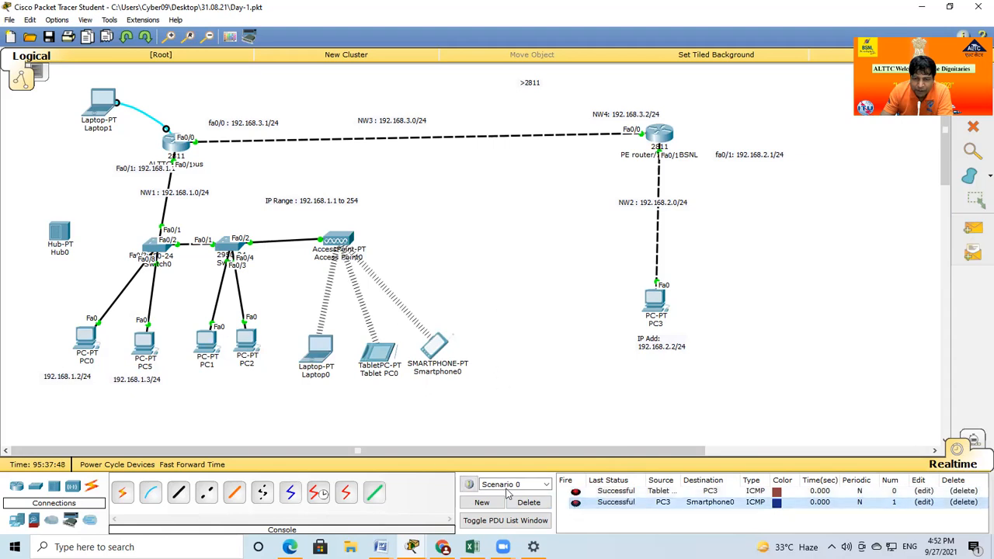
pyautogui.click(529, 502)
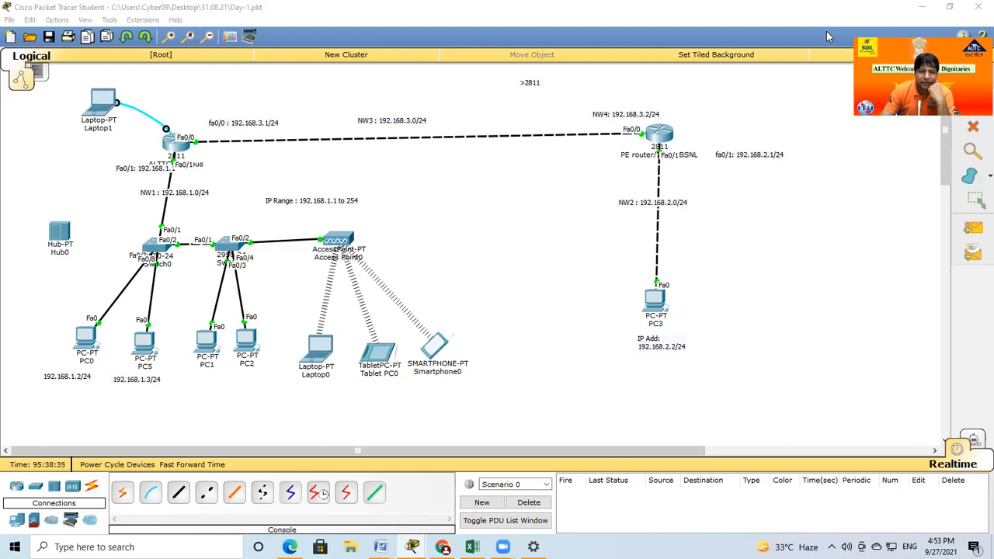
# Point out the campus LAN devices by selecting them, and then the ALTTC Campus router with its address labels
pyautogui.moveTo(488, 209); pyautogui.dragTo(9, 416)
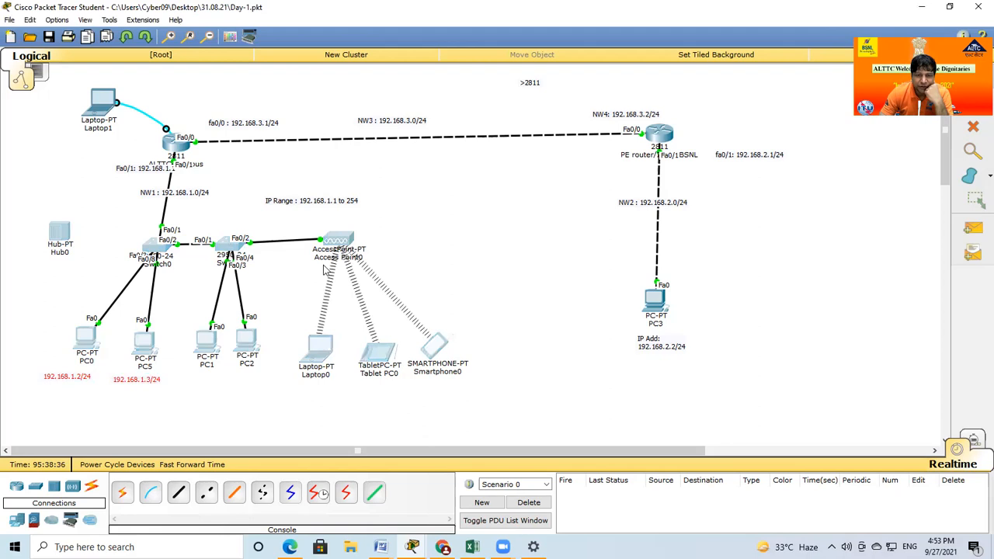
pyautogui.click(325, 265)
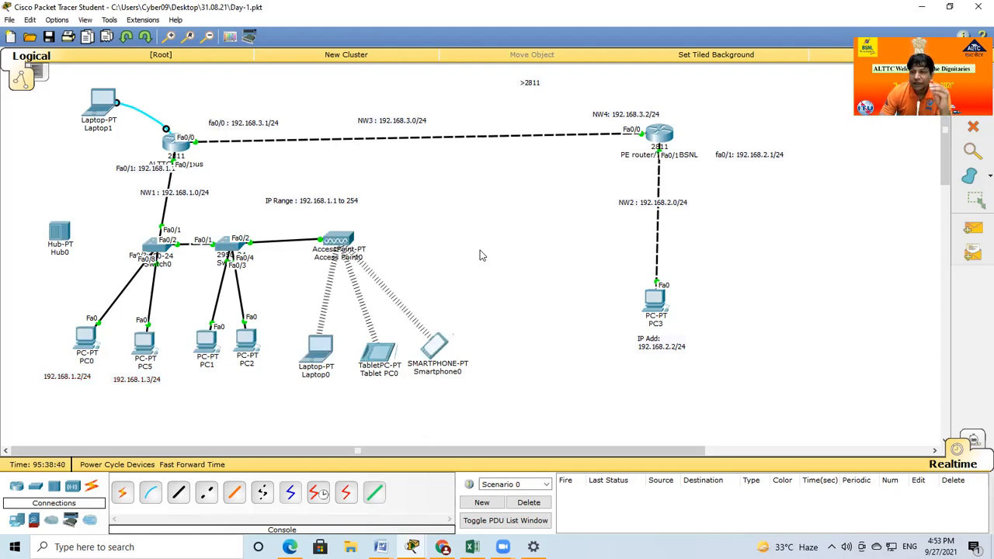
pyautogui.moveTo(245, 105); pyautogui.dragTo(117, 203)
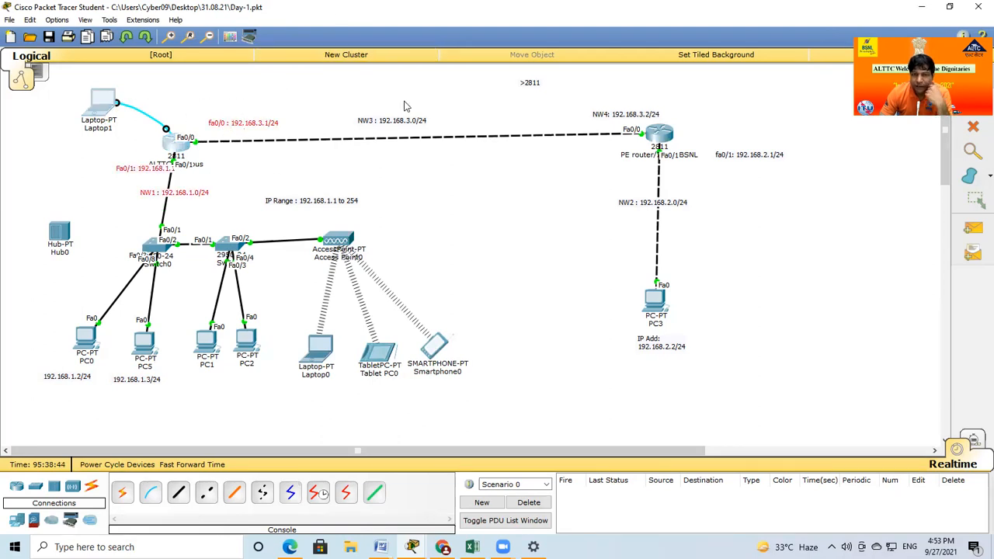
# Annotate the topology by circling and linking PC0 and PC3, outlining the campus LAN and drawing an arrow to its router
pyautogui.hotkey('ctrl', '2')
pyautogui.moveTo(118, 308)
pyautogui.mouseDown()
pyautogui.moveTo(105, 365)
pyautogui.moveTo(272, 429)
pyautogui.moveTo(666, 342)
pyautogui.moveTo(638, 352)
pyautogui.mouseUp()
pyautogui.moveTo(643, 269)
pyautogui.mouseDown()
pyautogui.moveTo(604, 344)
pyautogui.moveTo(660, 271)
pyautogui.mouseUp()
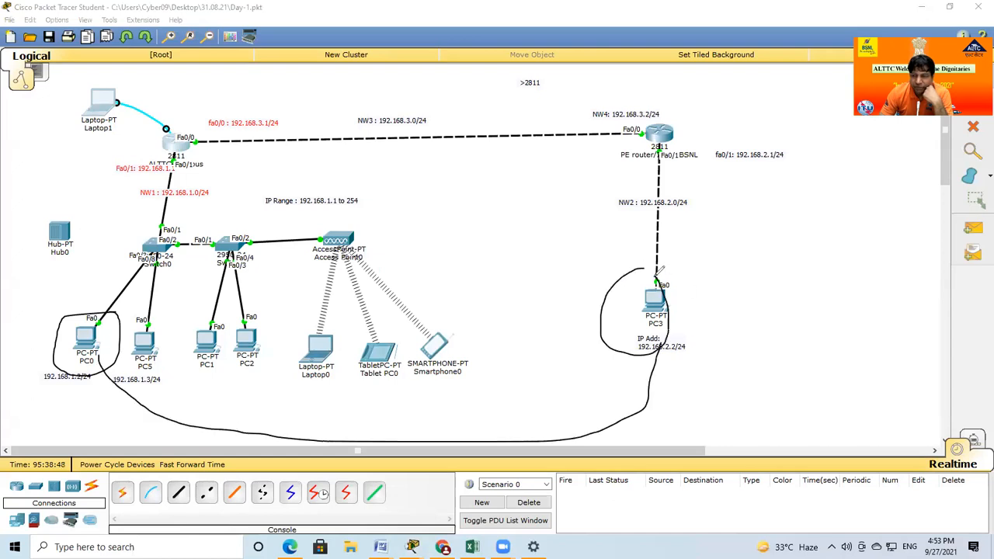
pyautogui.moveTo(26, 183); pyautogui.dragTo(35, 181)
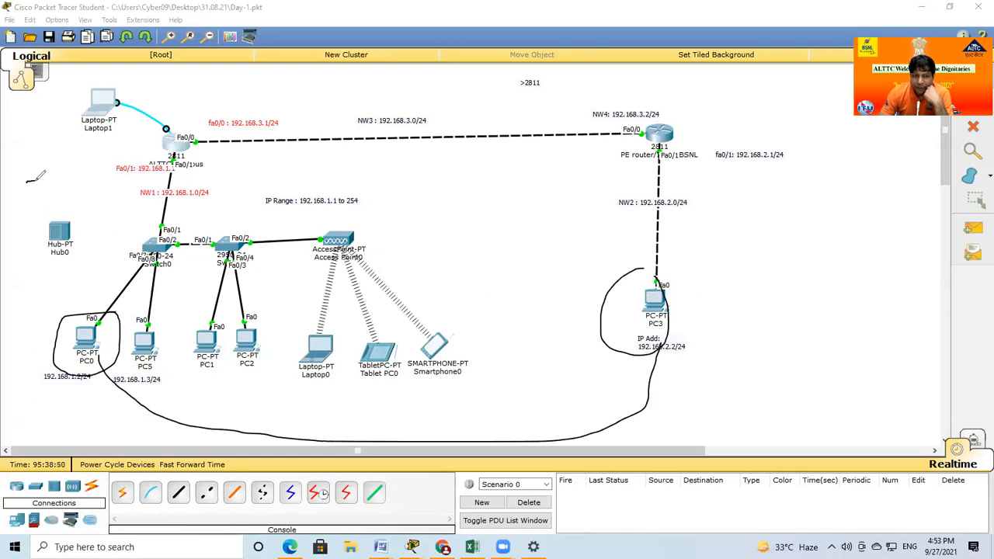
pyautogui.moveTo(2, 216)
pyautogui.mouseDown()
pyautogui.moveTo(472, 183)
pyautogui.moveTo(152, 391)
pyautogui.moveTo(73, 390)
pyautogui.mouseUp()
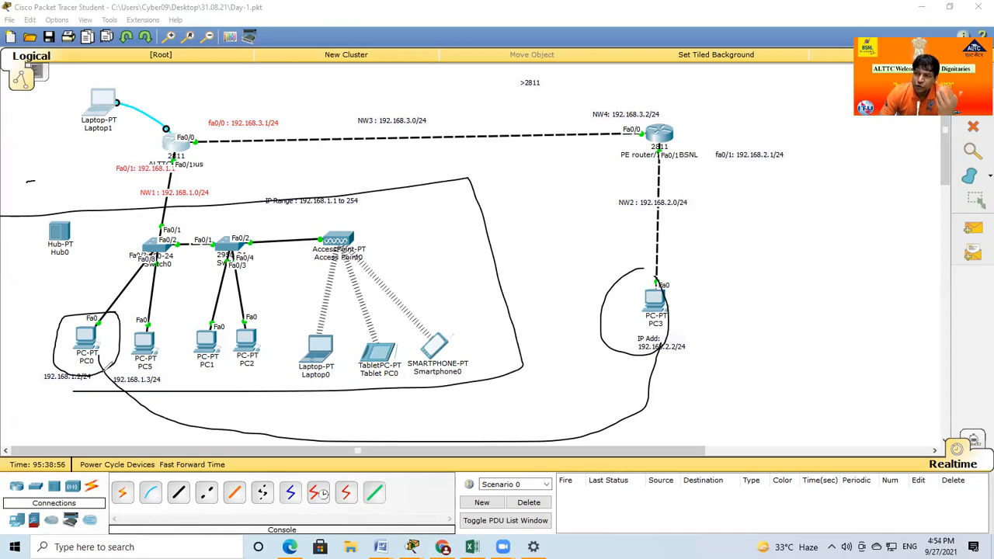
pyautogui.moveTo(189, 85)
pyautogui.mouseDown()
pyautogui.moveTo(190, 128)
pyautogui.moveTo(202, 106)
pyautogui.mouseUp()
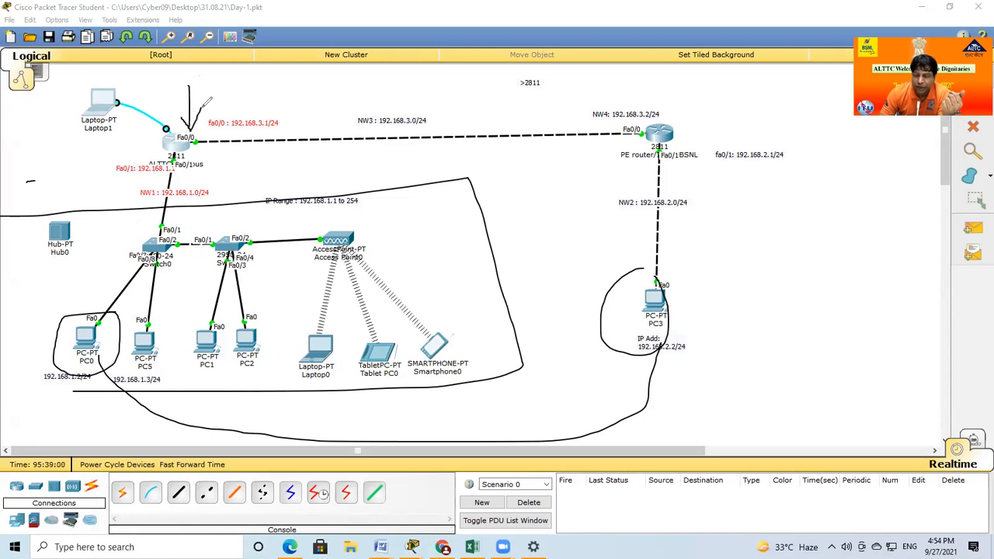
# Annotate the topology with an arrow from the ALTTC Campus router and the handwritten word "Server", and clear the annotations
pyautogui.moveTo(208, 165)
pyautogui.mouseDown()
pyautogui.moveTo(302, 166)
pyautogui.moveTo(306, 187)
pyautogui.mouseUp()
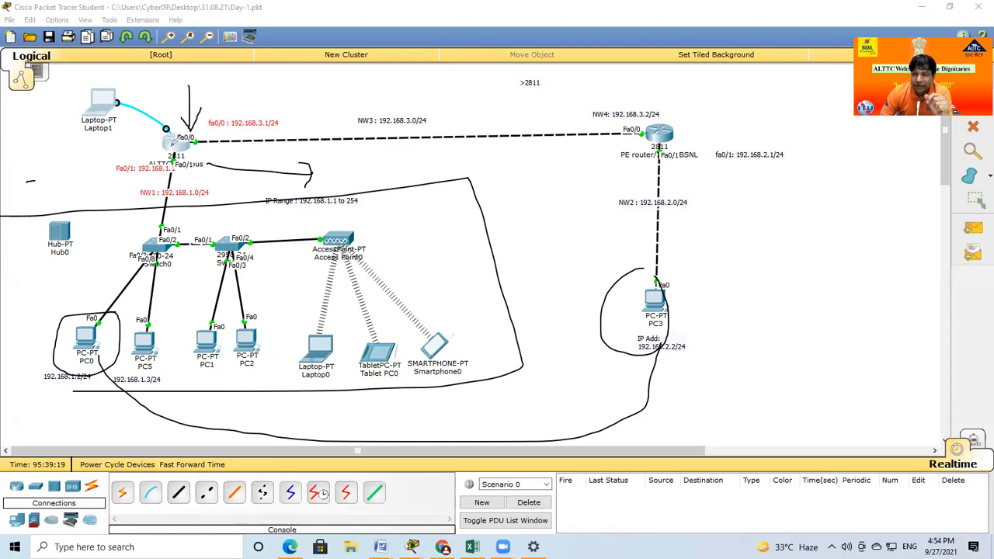
pyautogui.moveTo(510, 187)
pyautogui.mouseDown()
pyautogui.moveTo(495, 211)
pyautogui.moveTo(460, 229)
pyautogui.mouseUp()
pyautogui.moveTo(504, 204)
pyautogui.mouseDown()
pyautogui.moveTo(536, 225)
pyautogui.moveTo(544, 204)
pyautogui.moveTo(558, 195)
pyautogui.moveTo(571, 204)
pyautogui.moveTo(595, 170)
pyautogui.mouseUp()
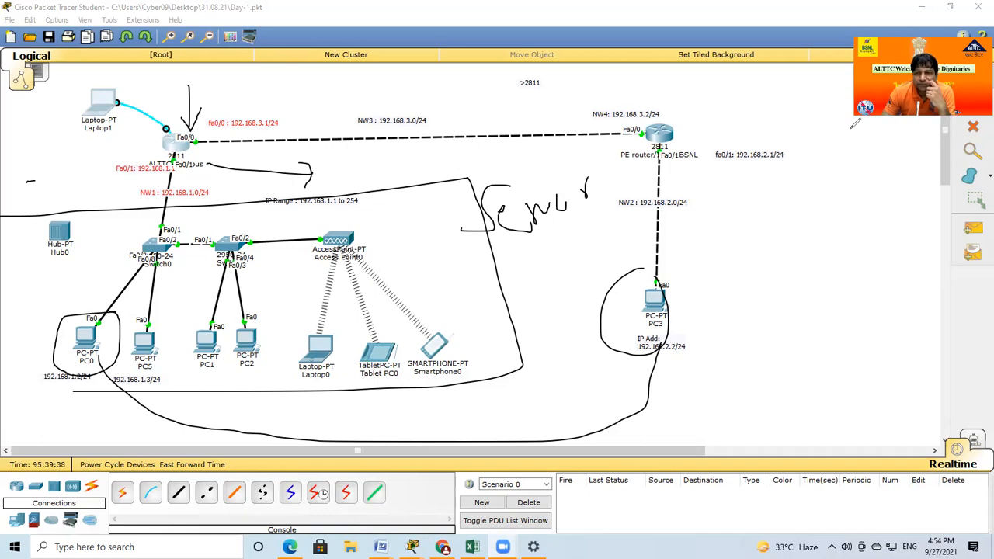
pyautogui.press('Escape')
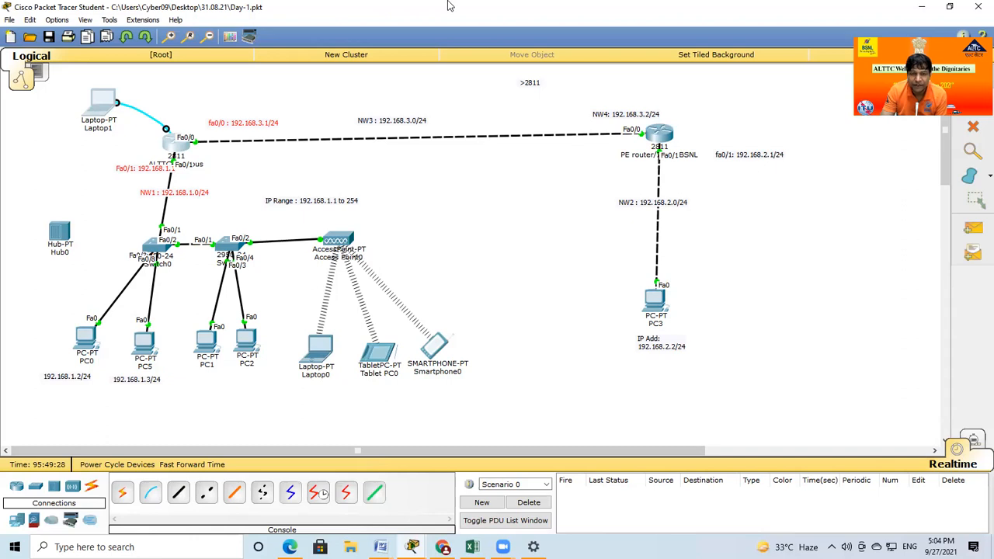
# Point out the PC3 network and the campus LAN devices by selecting each area of the topology
pyautogui.click(177, 4)
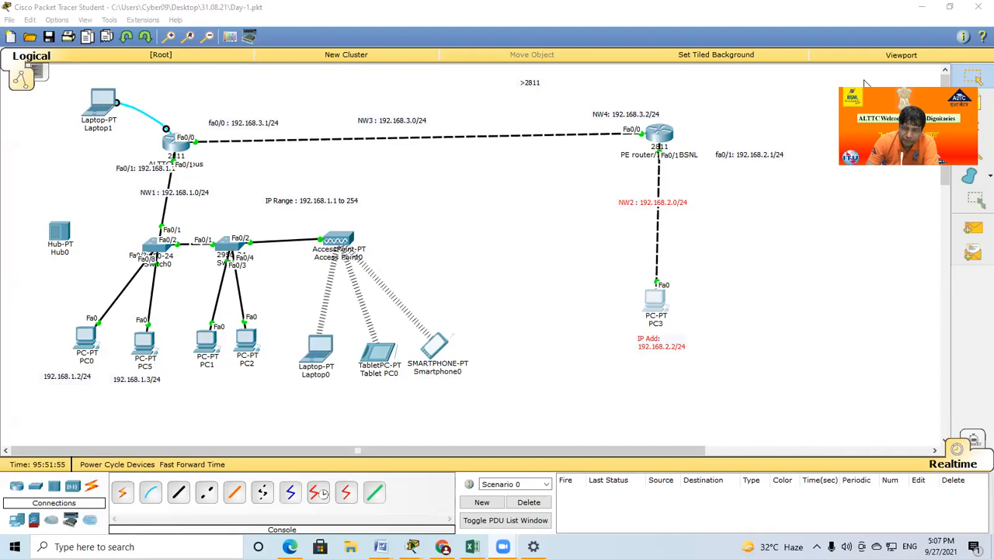
pyautogui.click(797, 282)
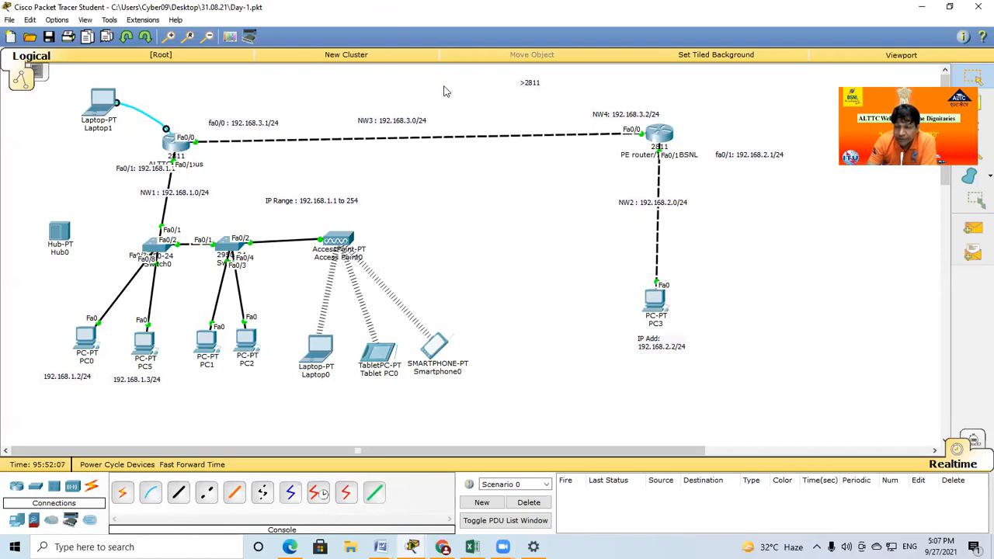
pyautogui.moveTo(542, 189)
pyautogui.mouseDown()
pyautogui.moveTo(598, 347)
pyautogui.moveTo(805, 389)
pyautogui.mouseUp()
pyautogui.moveTo(520, 233); pyautogui.dragTo(326, 361)
pyautogui.click(571, 306)
pyautogui.moveTo(555, 177); pyautogui.dragTo(881, 424)
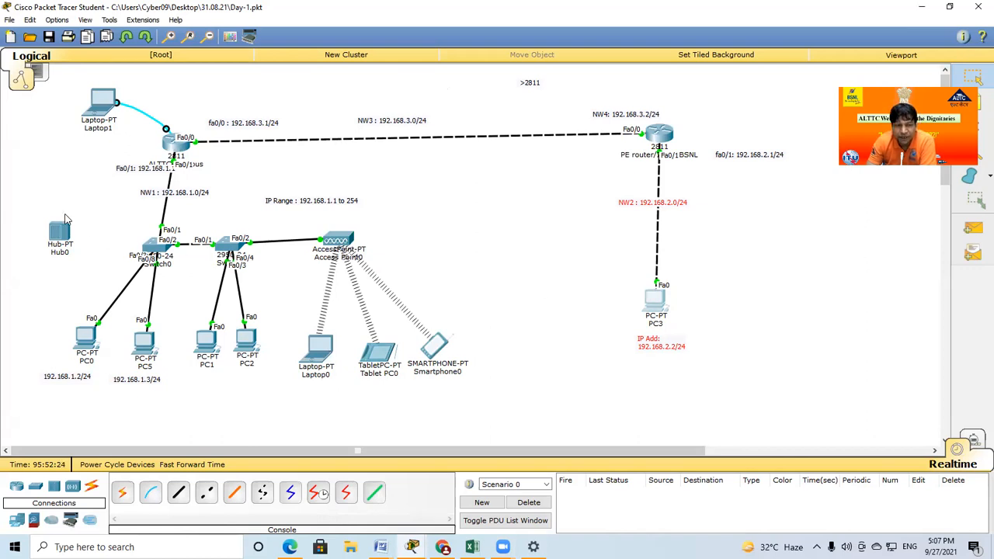
pyautogui.moveTo(14, 182); pyautogui.dragTo(478, 421)
pyautogui.moveTo(239, 82); pyautogui.dragTo(49, 229)
pyautogui.moveTo(356, 97); pyautogui.dragTo(505, 215)
pyautogui.moveTo(18, 206); pyautogui.dragTo(358, 392)
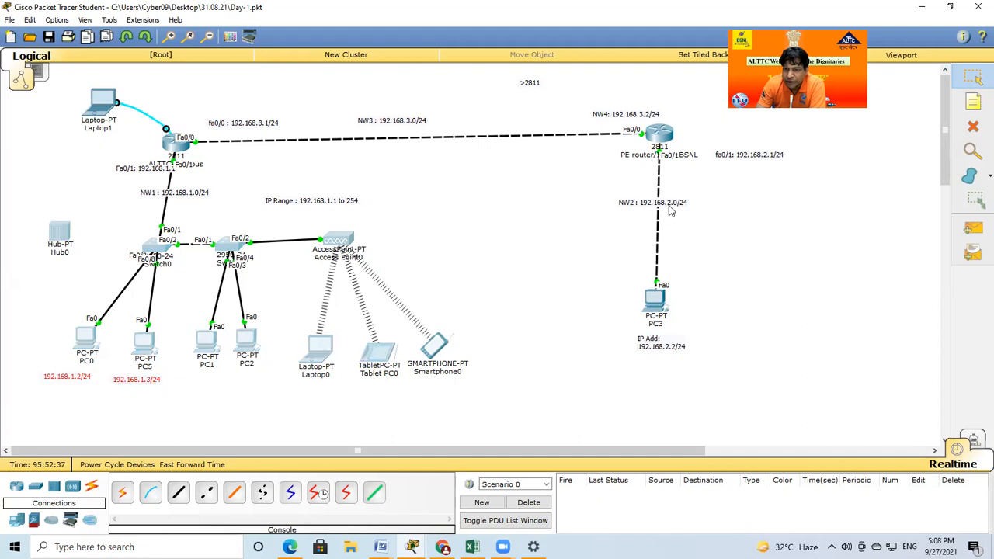
# Delete the cable between the PE router and PC3, and place a 2950-24 switch between the two devices
pyautogui.click(974, 128)
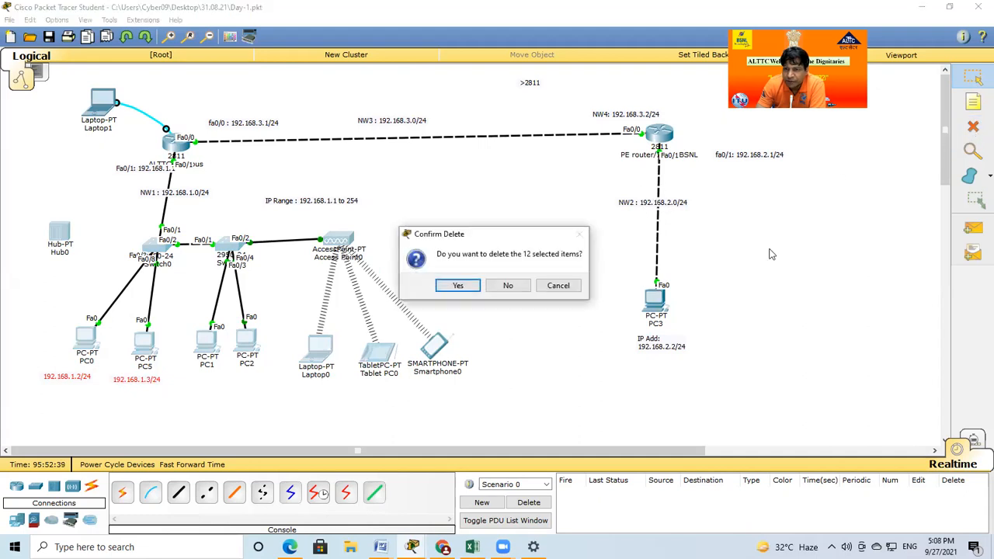
pyautogui.click(508, 287)
pyautogui.click(655, 223)
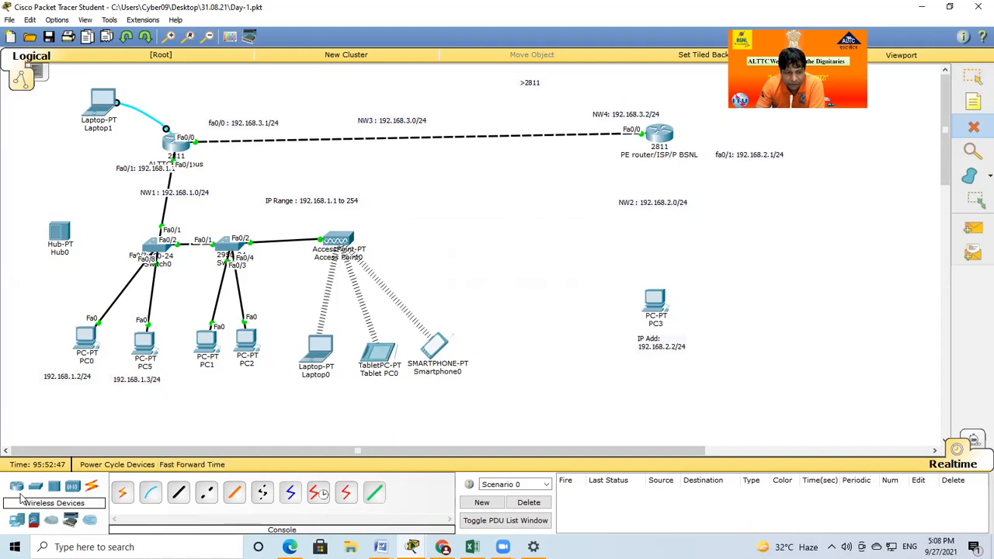
pyautogui.click(36, 488)
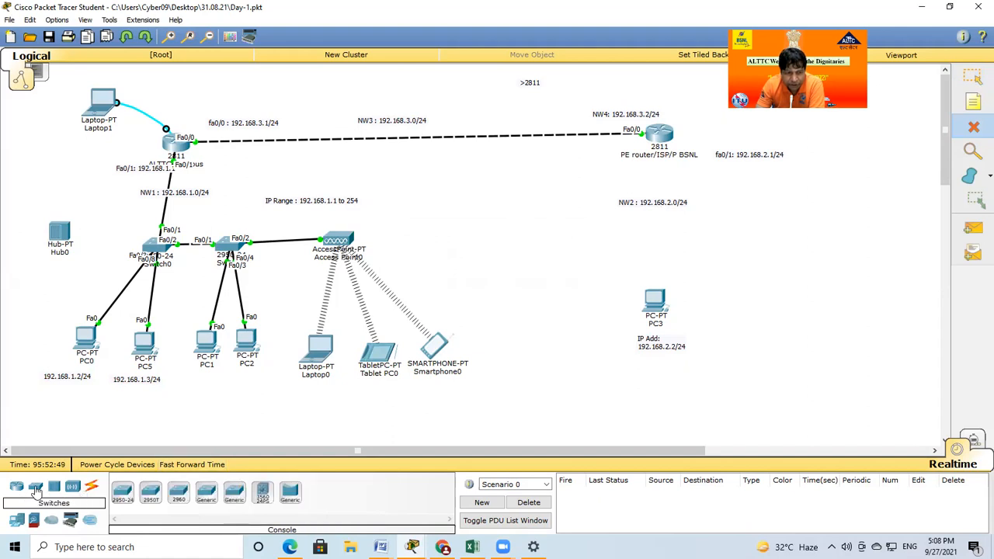
pyautogui.click(122, 490)
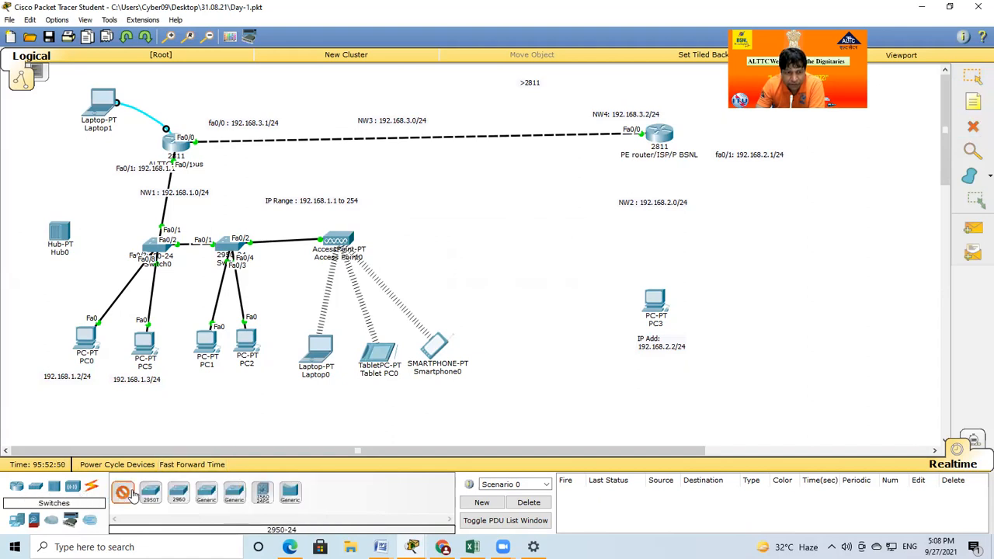
pyautogui.click(654, 220)
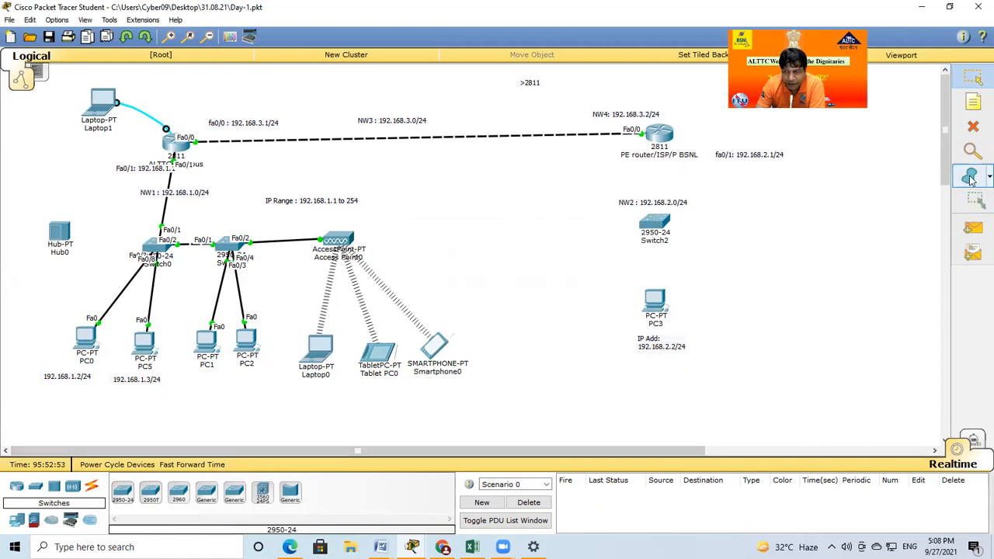
# Disconnect Access Point0 from the campus switch and connect it to Switch2's Fa0/1 port with a copper straight-through cable
pyautogui.click(973, 127)
pyautogui.click(274, 241)
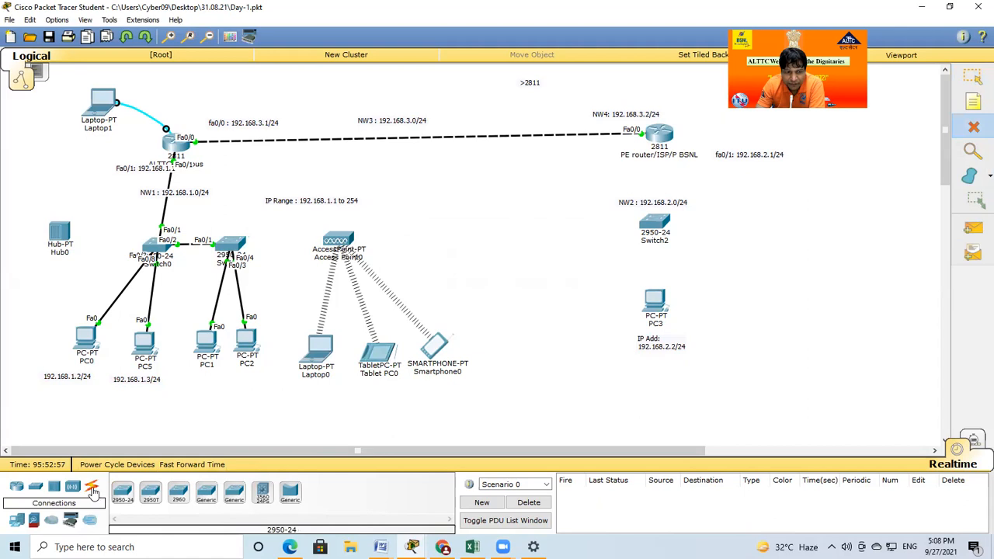
pyautogui.click(91, 490)
pyautogui.click(178, 492)
pyautogui.click(351, 237)
pyautogui.click(373, 240)
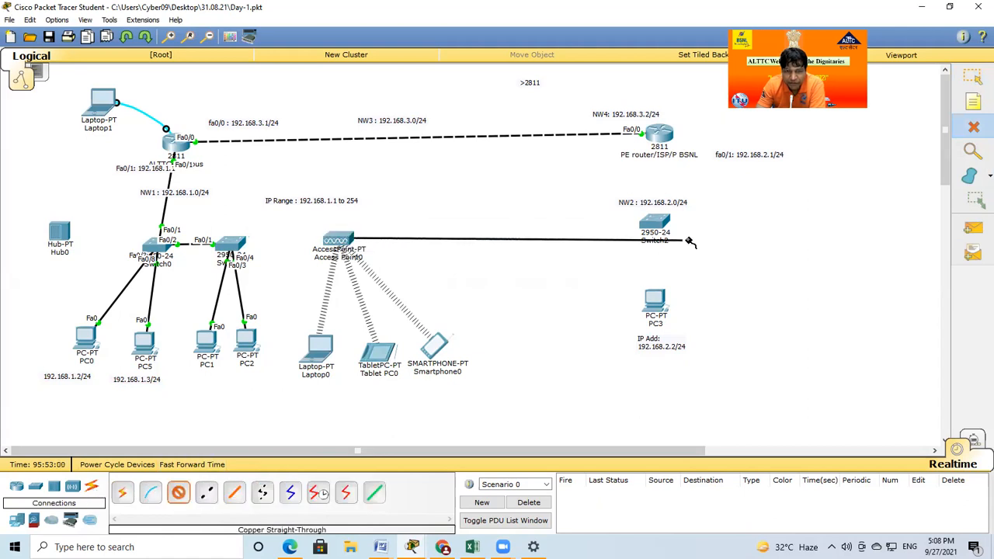
pyautogui.click(653, 223)
pyautogui.click(708, 25)
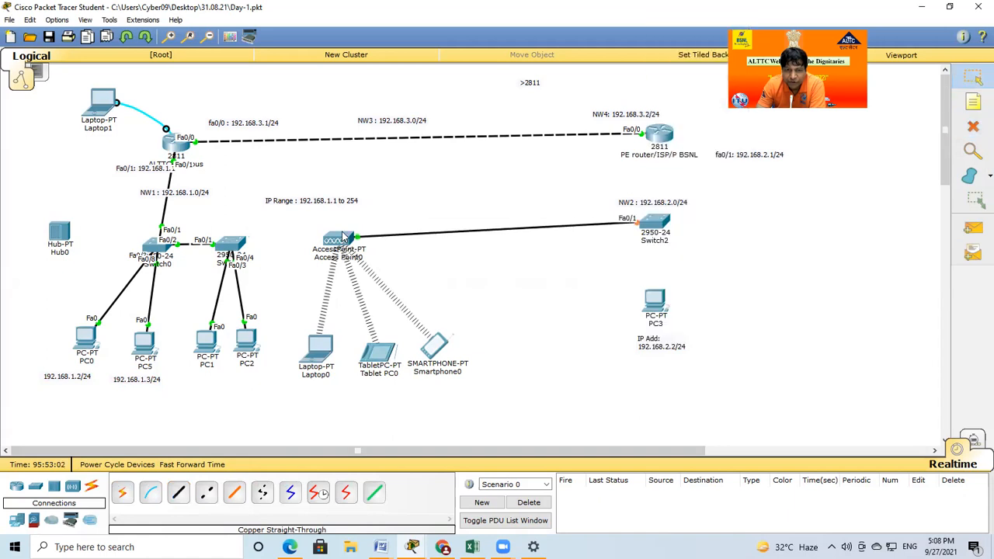
# Move Access Point0 closer to Switch2 and rearrange Laptop0, Tablet PC0 and Smartphone0 below it
pyautogui.moveTo(342, 231); pyautogui.dragTo(534, 233)
pyautogui.moveTo(431, 347); pyautogui.dragTo(462, 355)
pyautogui.moveTo(368, 354); pyautogui.dragTo(393, 354)
pyautogui.moveTo(332, 353); pyautogui.dragTo(427, 362)
pyautogui.moveTo(371, 345); pyautogui.dragTo(377, 315)
pyautogui.moveTo(411, 355); pyautogui.dragTo(414, 334)
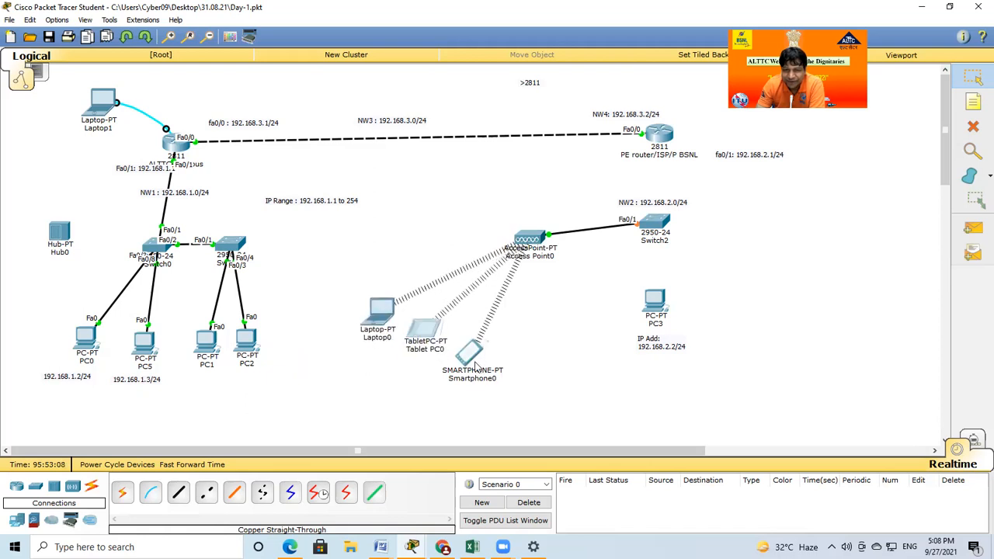
pyautogui.moveTo(472, 356); pyautogui.dragTo(480, 352)
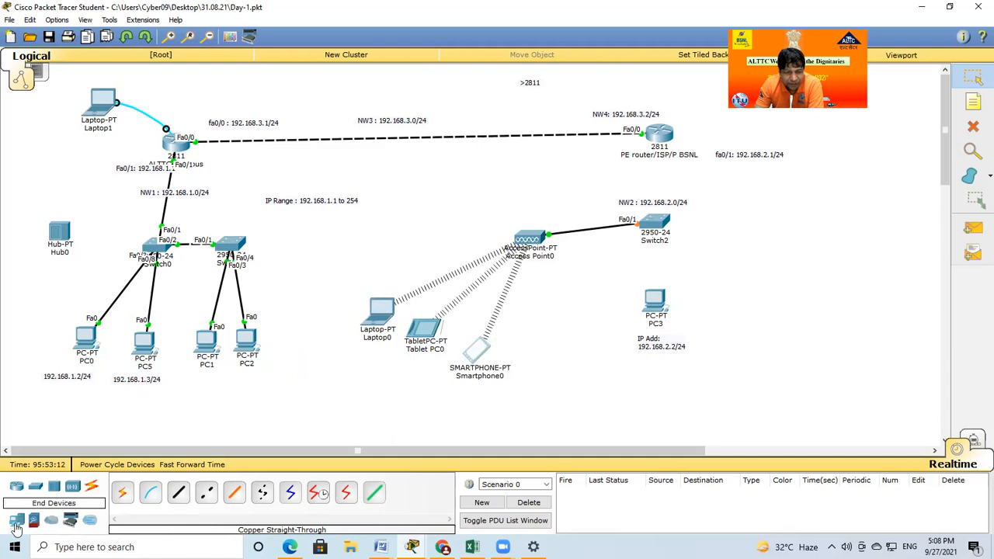
# Add three Server-PT devices in a column beside Switch2 and PC3, and shift the uppermost server slightly upward
pyautogui.click(15, 526)
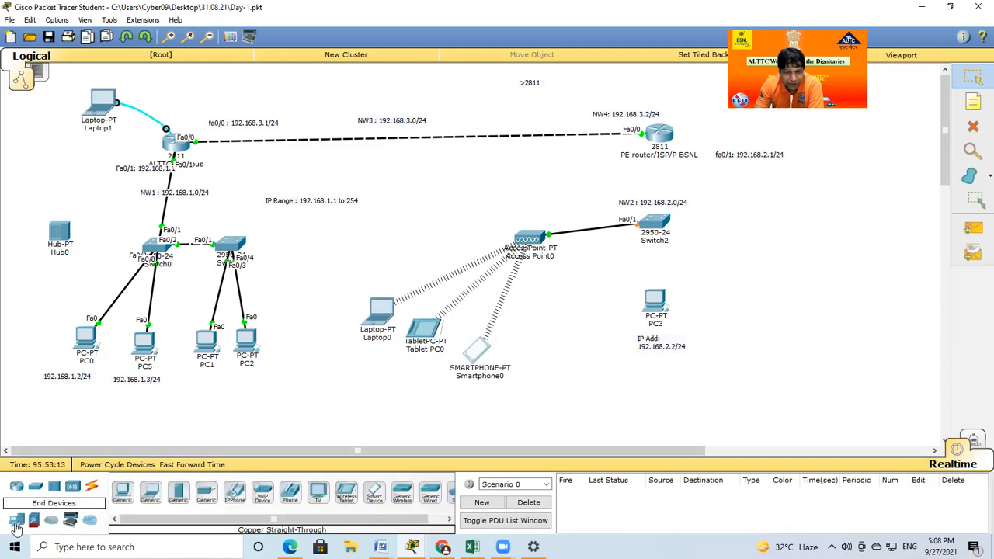
pyautogui.click(178, 491)
pyautogui.click(820, 171)
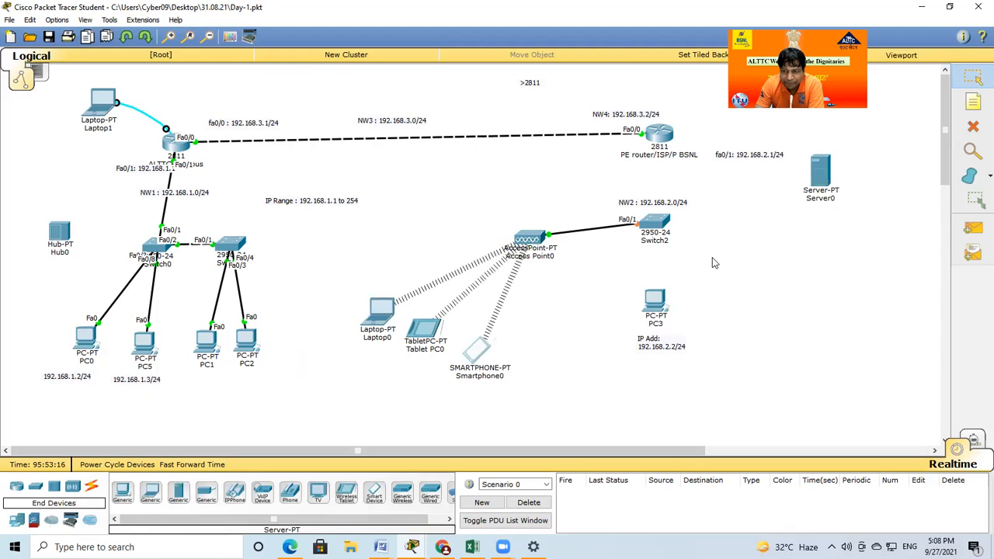
pyautogui.click(815, 225)
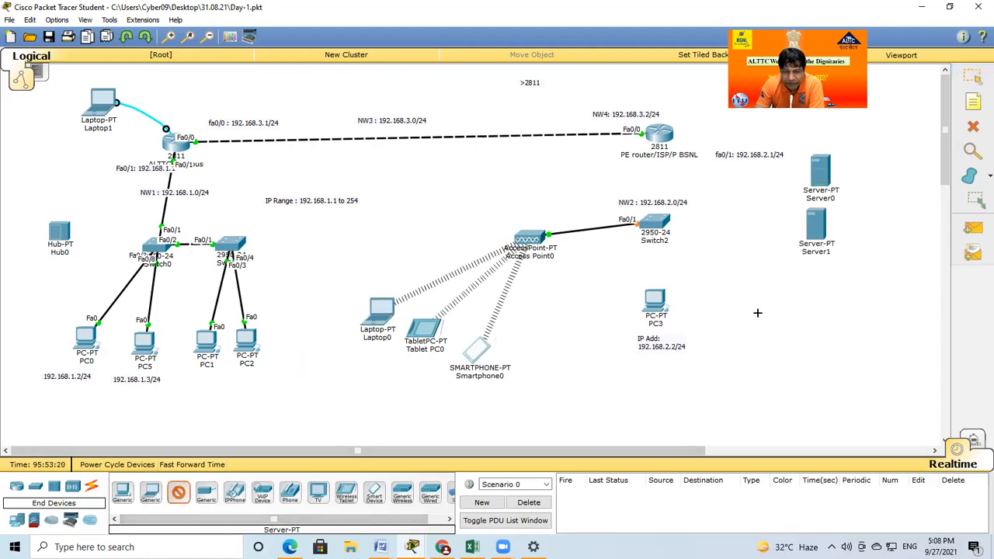
pyautogui.click(819, 294)
pyautogui.moveTo(825, 162); pyautogui.dragTo(818, 146)
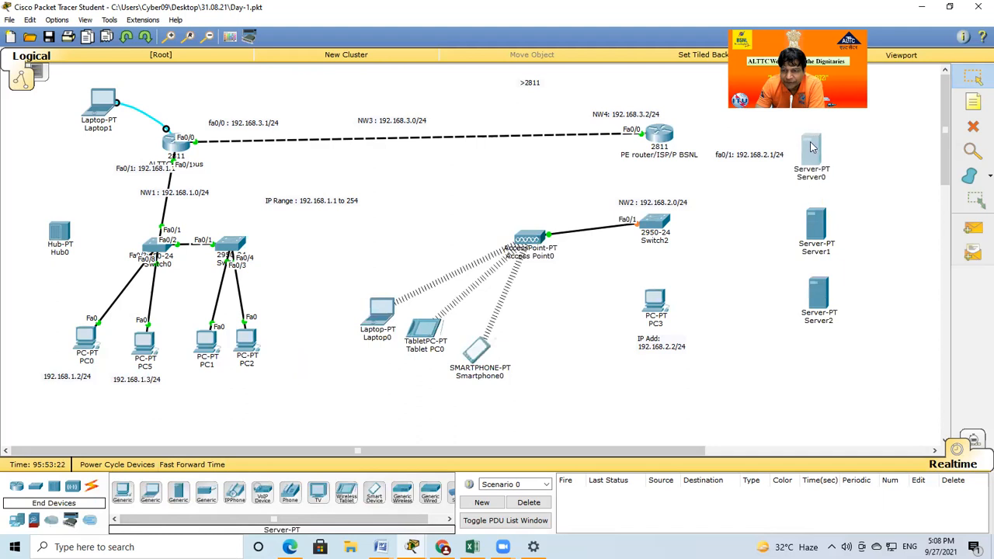
# Rename Server0 as "DHCP : 192.168.2.5/24"
pyautogui.click(811, 184)
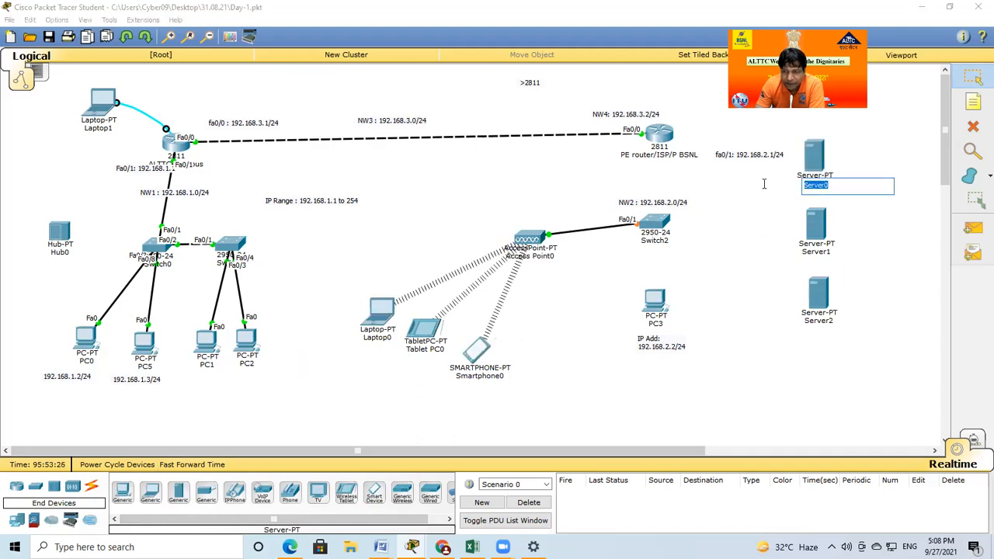
pyautogui.press('BackSpace')
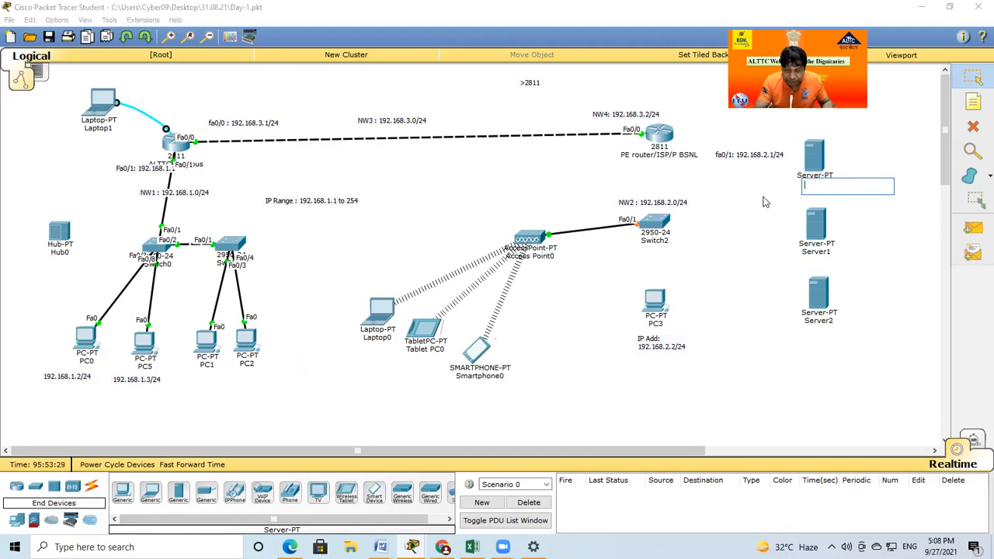
pyautogui.write('DHCP')
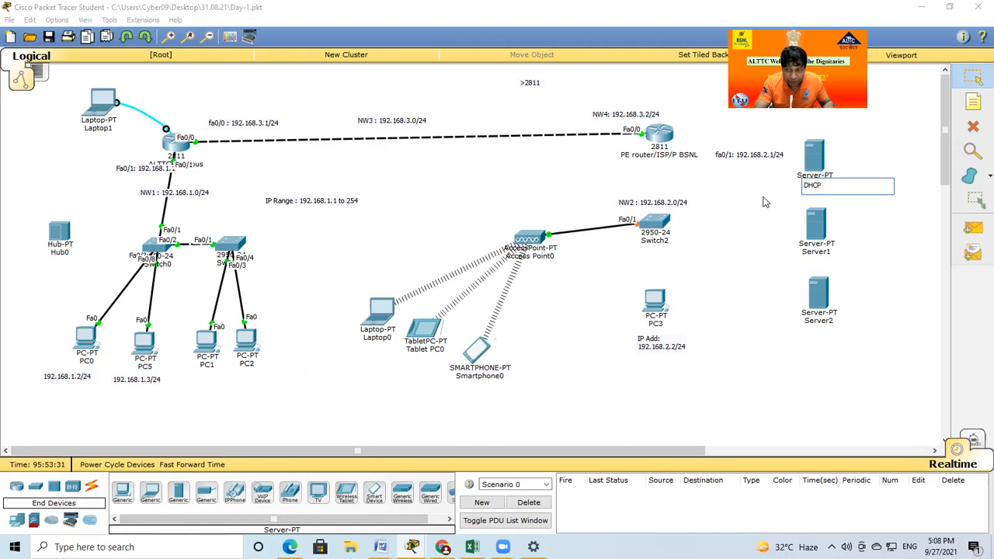
pyautogui.write(' :')
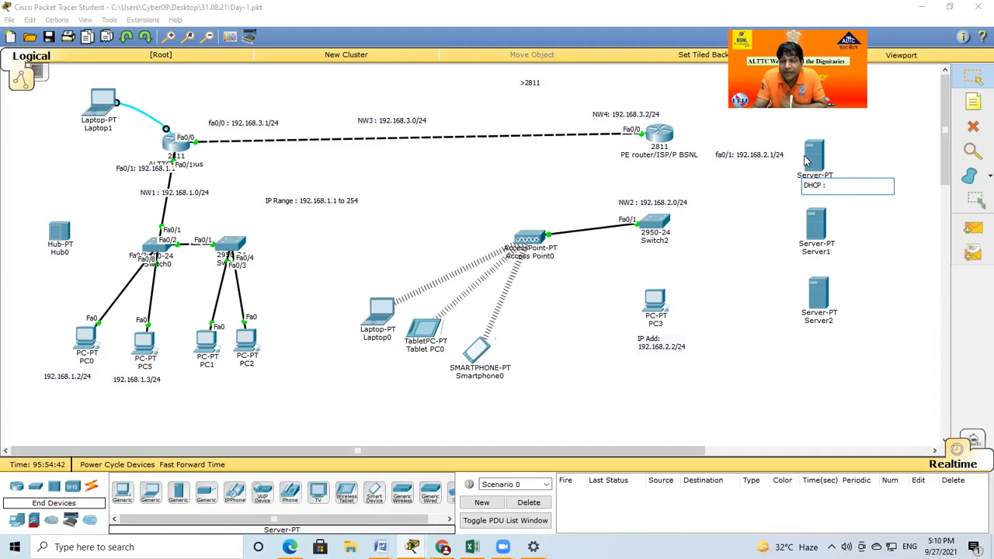
pyautogui.write('19')
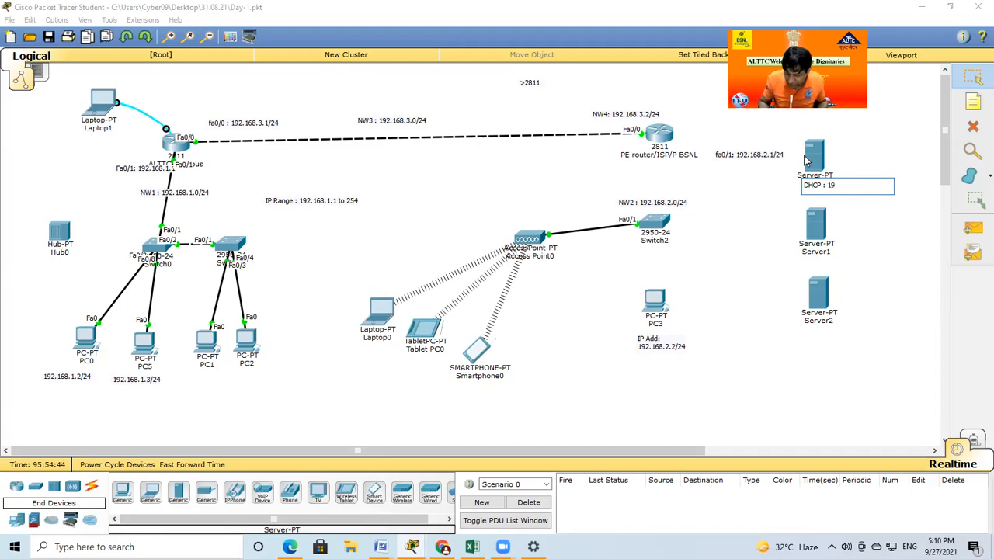
pyautogui.write('2.168.')
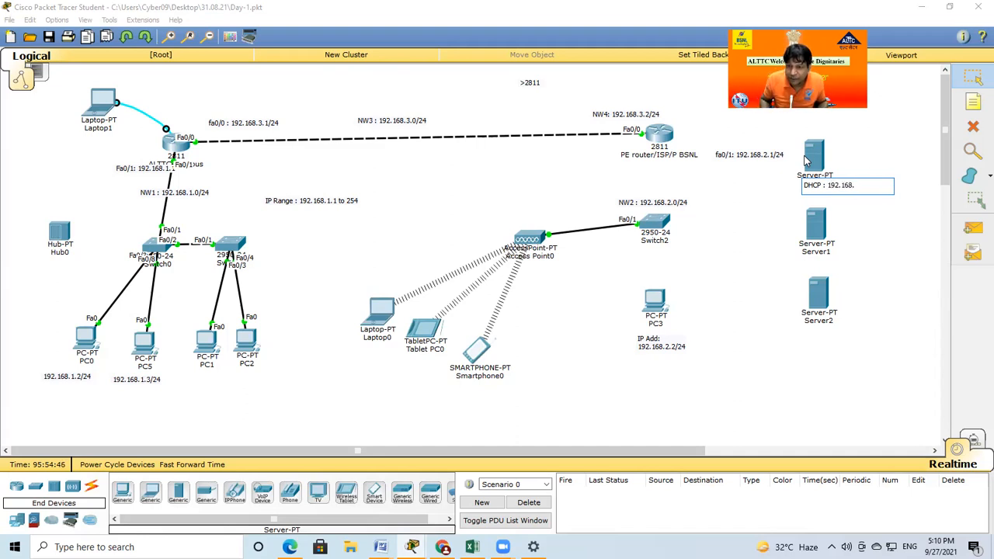
pyautogui.write('5')
pyautogui.write('2.')
pyautogui.write('5/24')
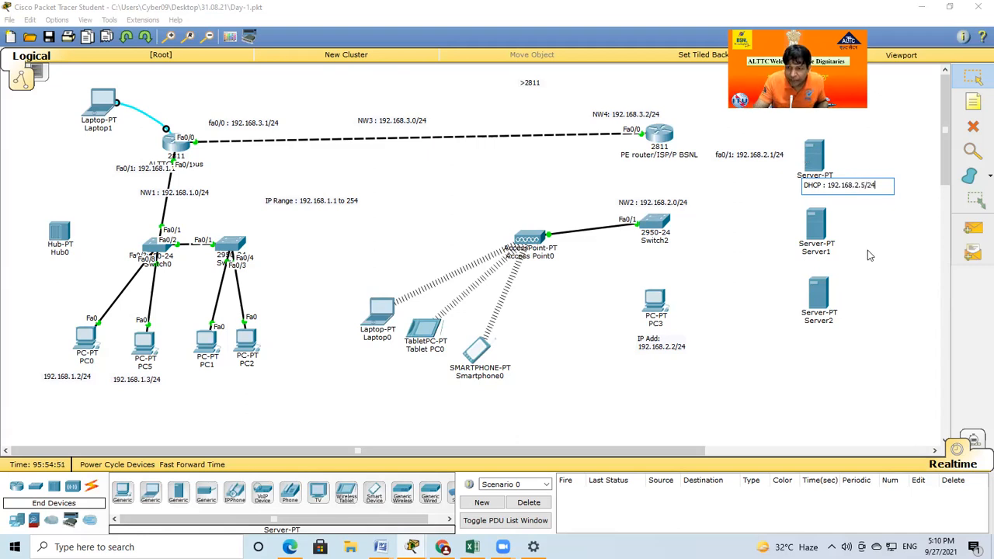
# Rename Server1 as "DNS: 192.168.2.10/24"
pyautogui.click(817, 252)
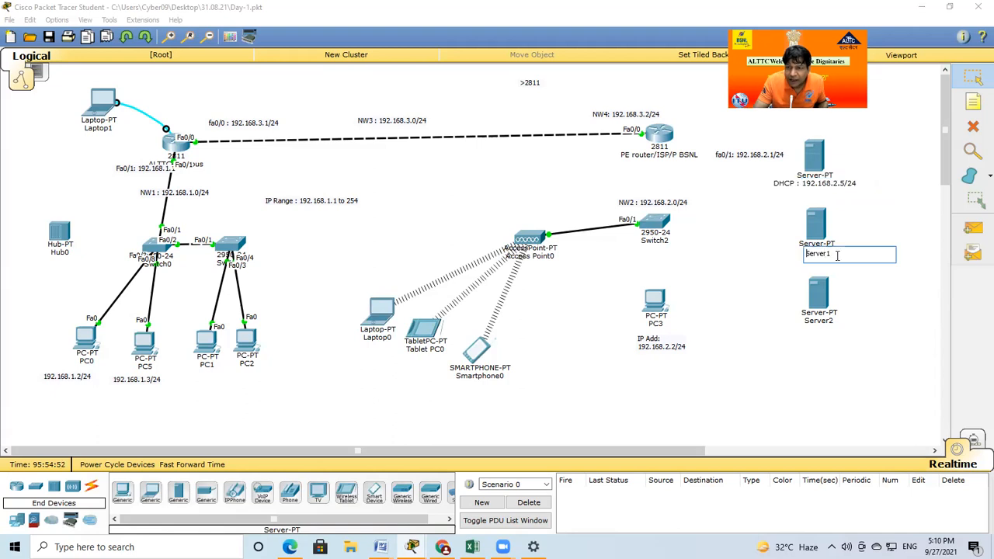
pyautogui.moveTo(840, 254); pyautogui.dragTo(785, 253)
pyautogui.write('DNS: ')
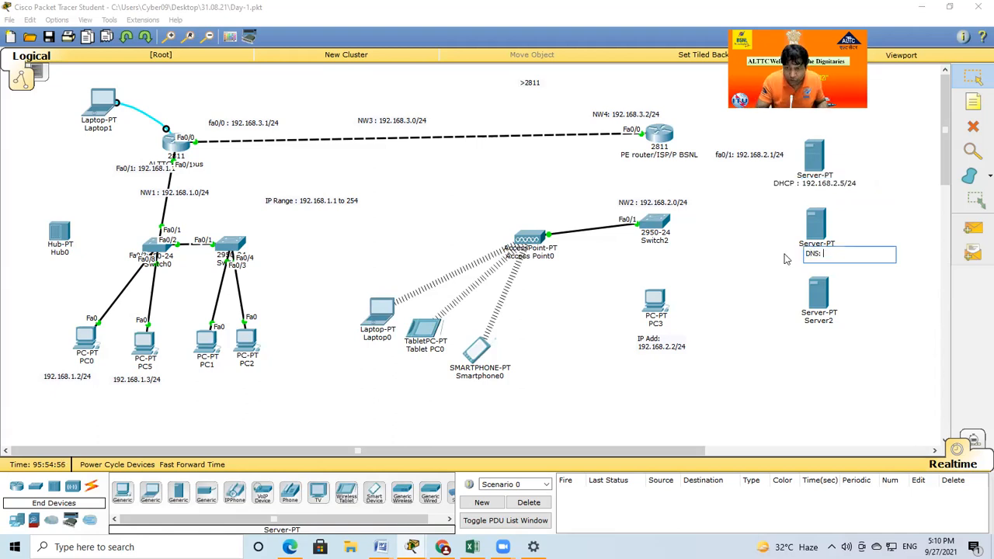
pyautogui.write('192.168')
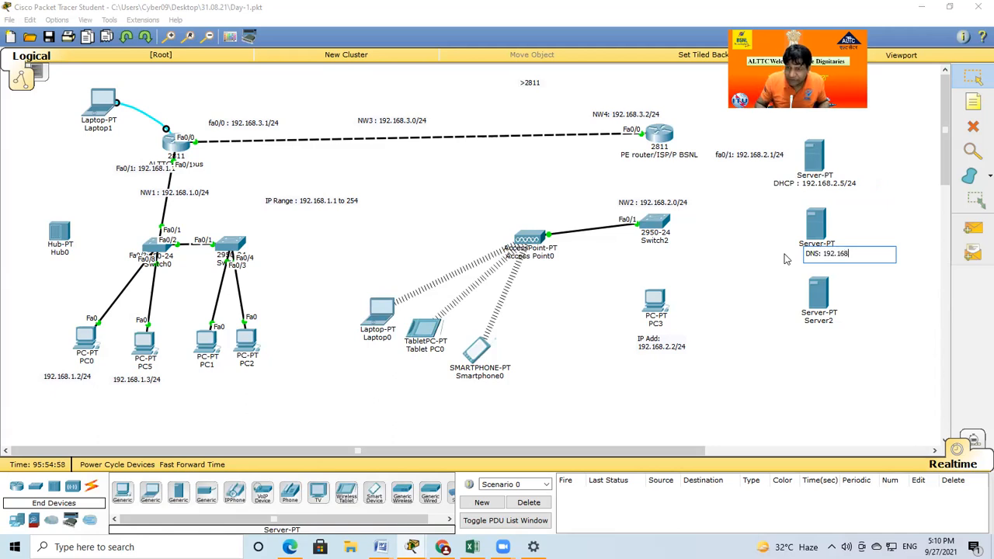
pyautogui.write('.2.10/24')
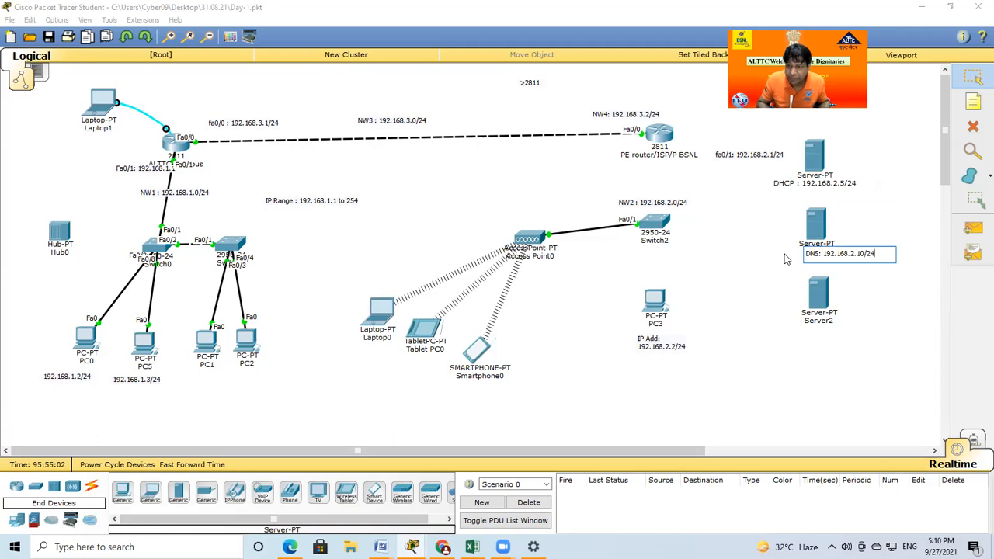
# Rename Server2 as "WEB Server: 192.168.2.11/24"
pyautogui.click(817, 322)
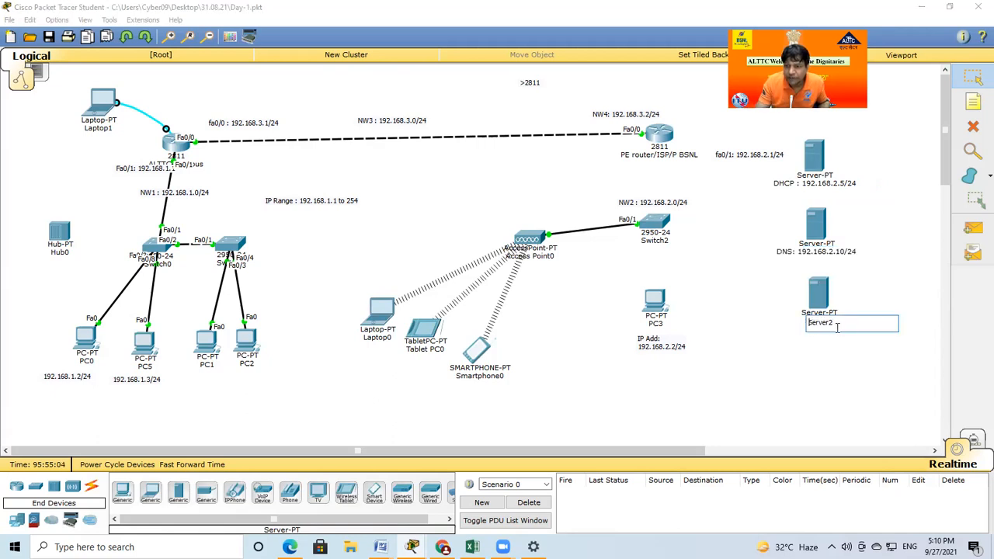
pyautogui.doubleClick(806, 326)
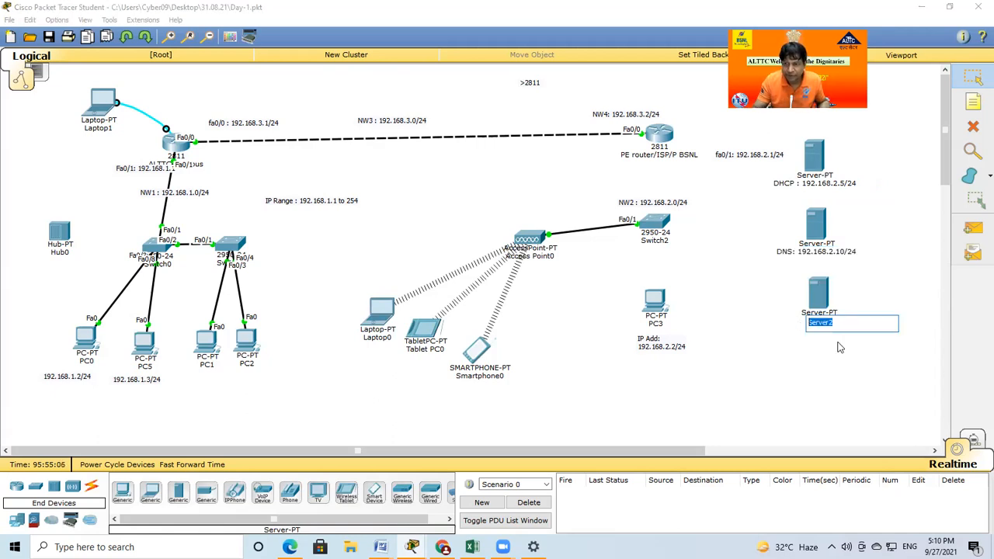
pyautogui.write('WEB')
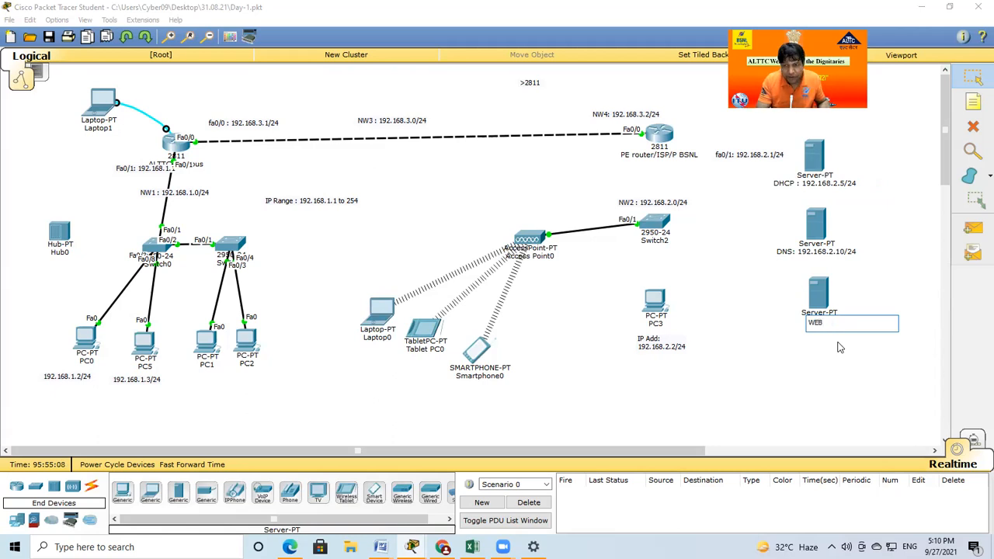
pyautogui.write(' S')
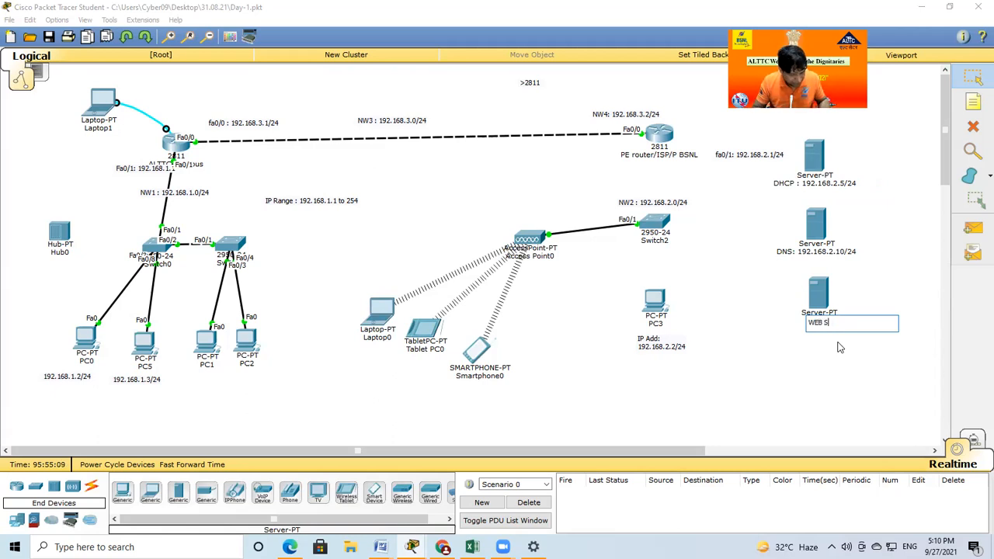
pyautogui.write('erver: 192.16')
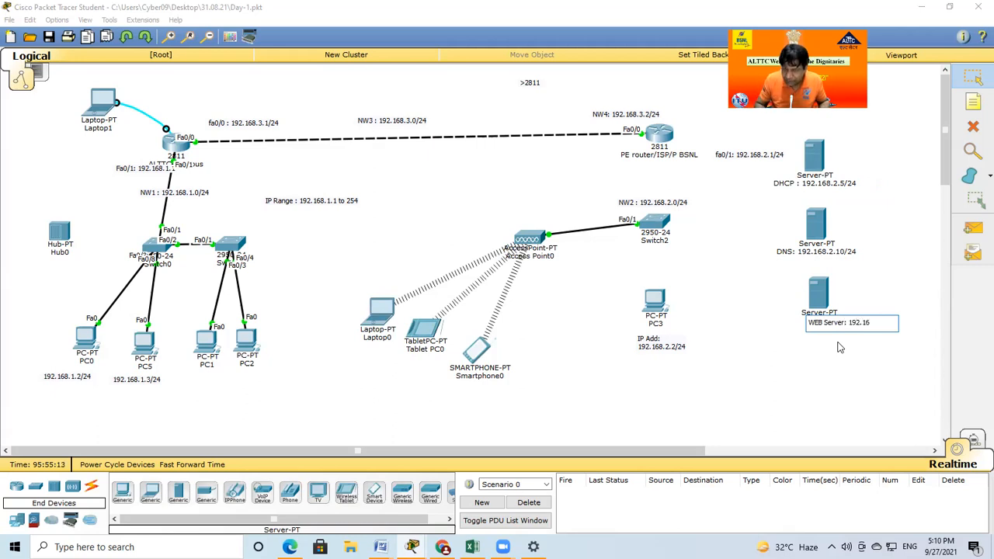
pyautogui.write('8.2.11')
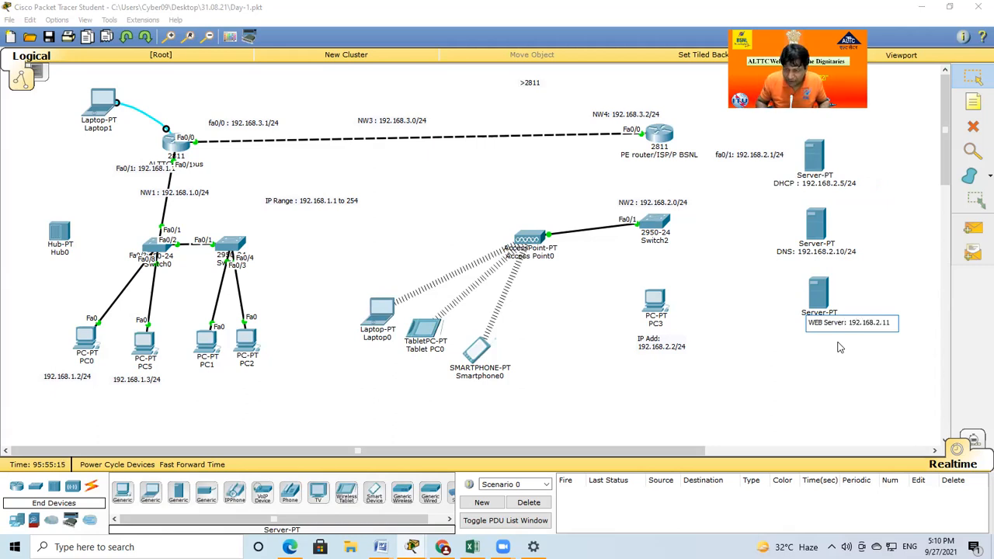
pyautogui.write('/24')
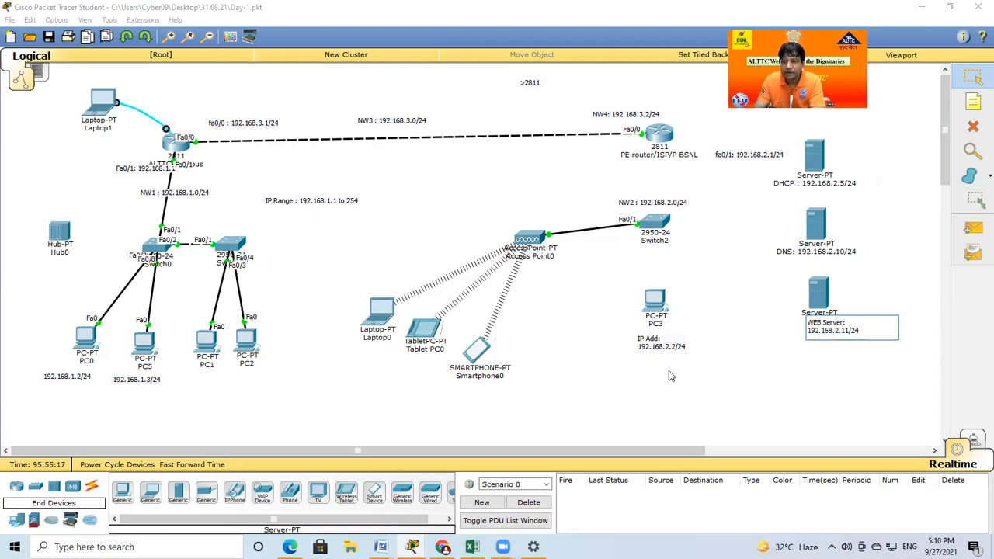
pyautogui.click(751, 411)
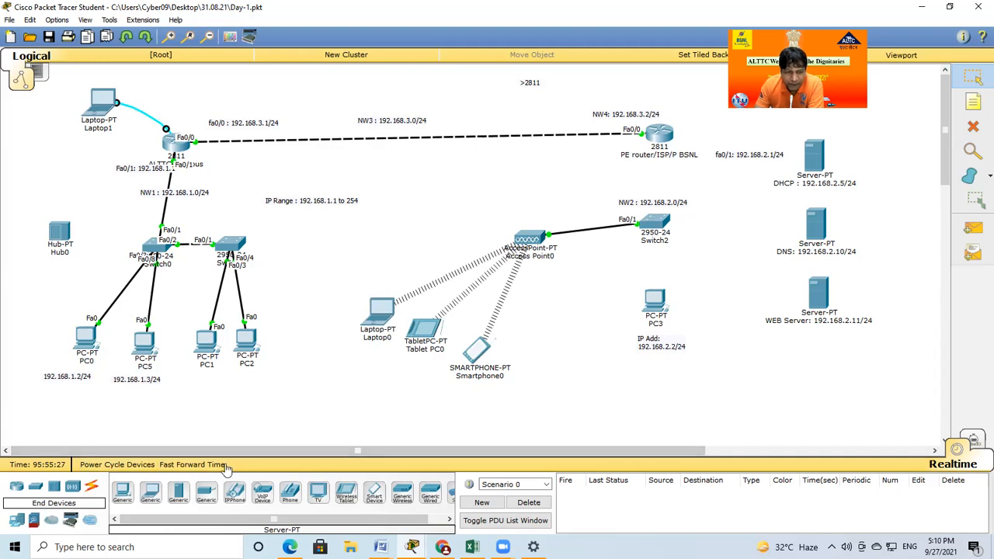
# Connect FastEthernet0/1 of the PE router/ISP/P BSNL to FastEthernet0/2 of Switch2 with a Copper Straight-Through cable
pyautogui.click(92, 488)
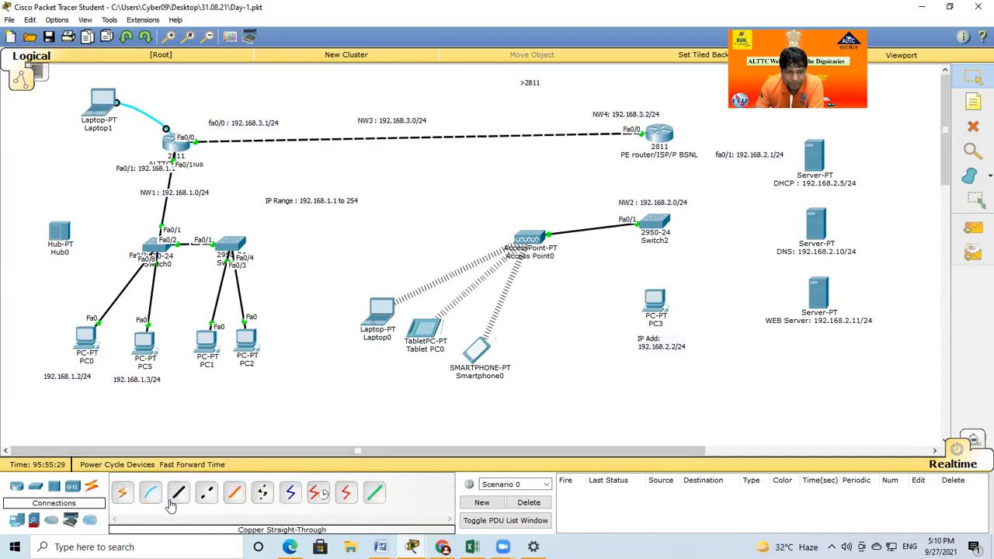
pyautogui.click(658, 135)
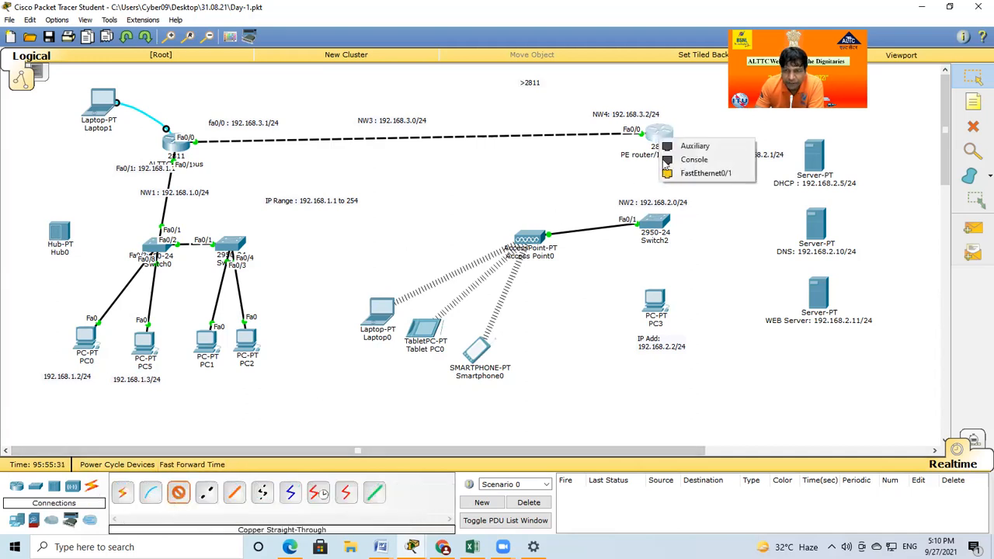
pyautogui.click(677, 173)
pyautogui.click(657, 222)
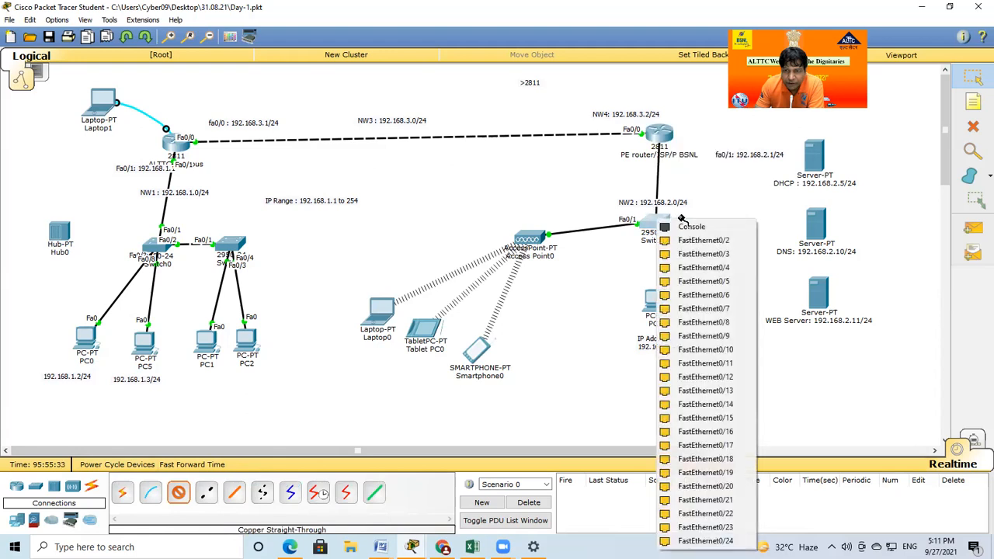
pyautogui.click(703, 241)
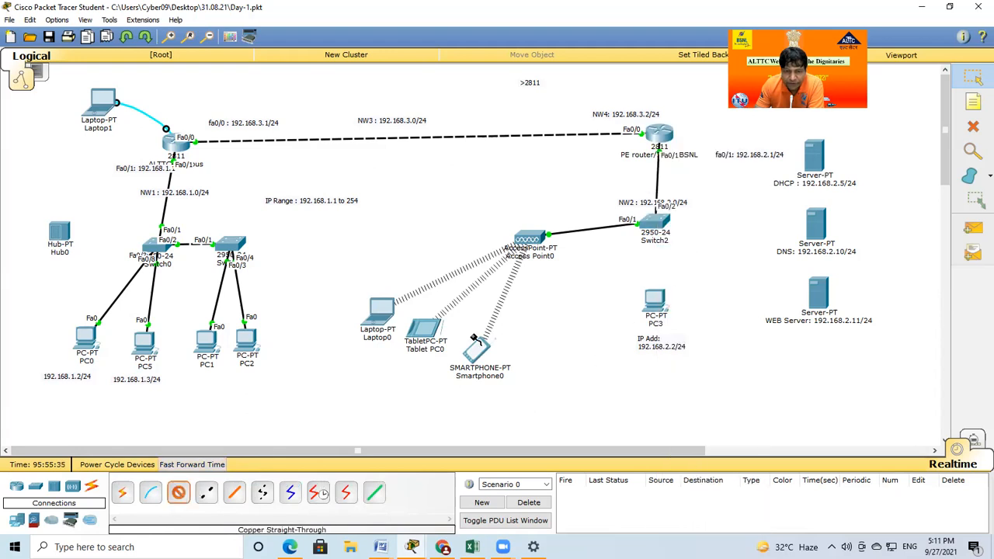
# Cable Switch2 port FastEthernet0/3 to the DHCP server's Fa0 port with Copper Straight-Through
pyautogui.click(657, 224)
pyautogui.click(669, 237)
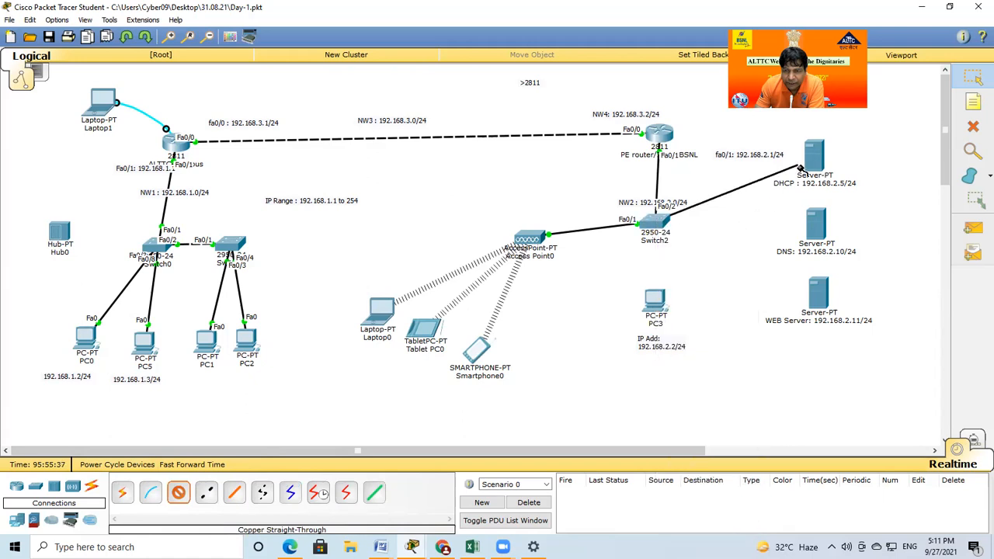
pyautogui.click(817, 166)
pyautogui.click(831, 170)
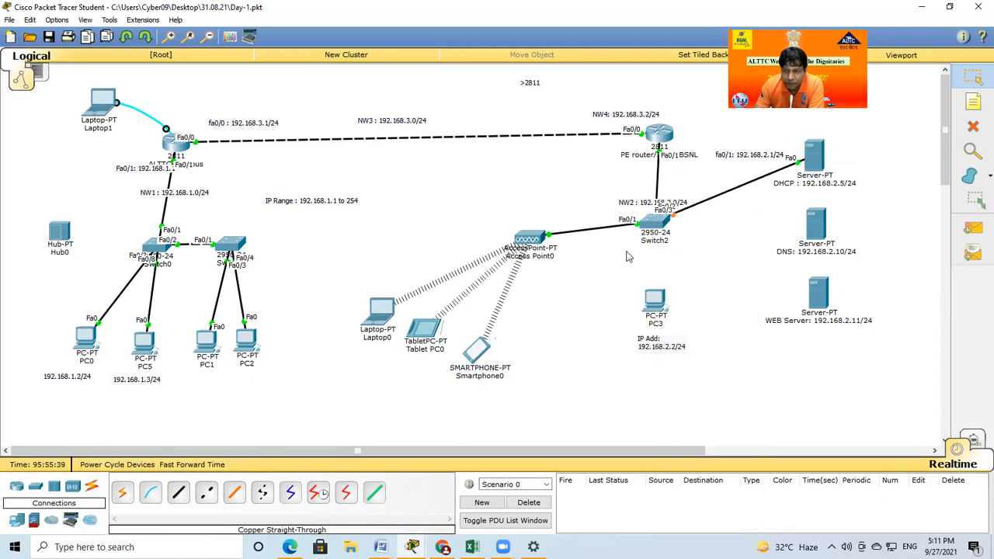
# Cable Switch2 port FastEthernet0/4 to the DNS server's Fa0 port with Copper Straight-Through
pyautogui.click(178, 492)
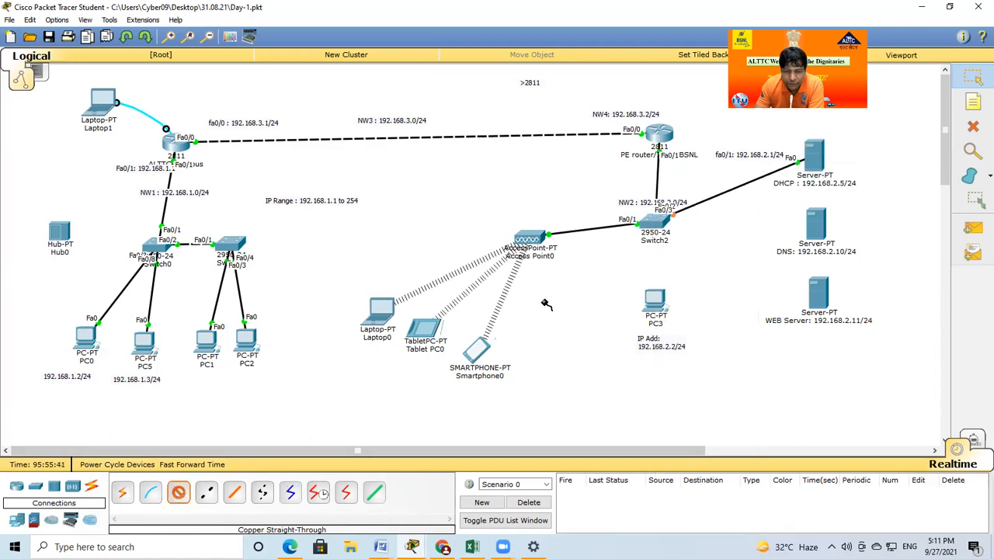
pyautogui.click(660, 223)
pyautogui.click(676, 264)
pyautogui.click(826, 239)
pyautogui.click(835, 243)
# Cable Switch2 port FastEthernet0/5 to the WEB server's Fa0 port with Copper Straight-Through
pyautogui.click(178, 492)
pyautogui.click(653, 225)
pyautogui.click(675, 276)
pyautogui.click(819, 307)
pyautogui.click(824, 305)
# Cable Switch2 port FastEthernet0/6 to PC3's Fa0 port with Copper Straight-Through, and move PC3 and its IP address note slightly downward
pyautogui.click(178, 493)
pyautogui.click(655, 225)
pyautogui.click(676, 247)
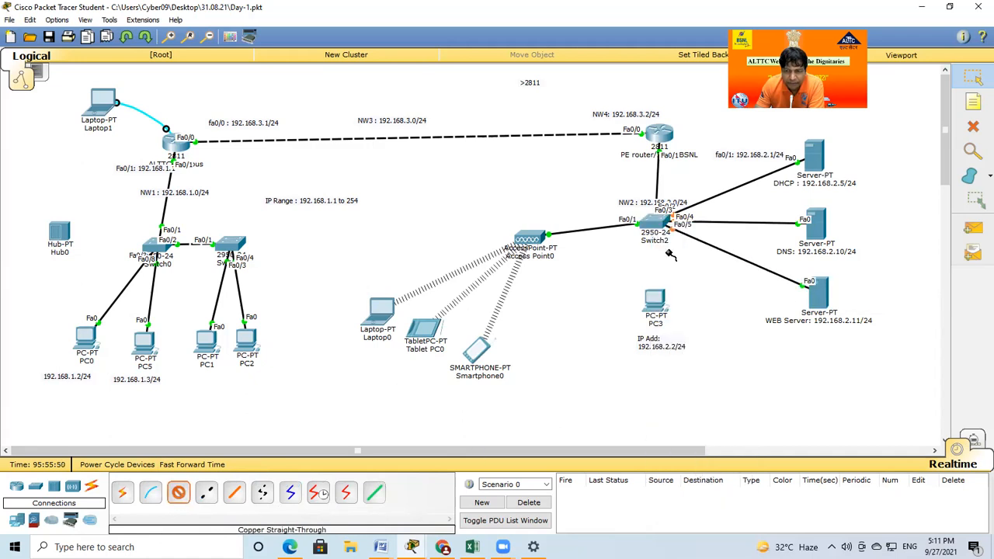
pyautogui.click(654, 302)
pyautogui.click(664, 320)
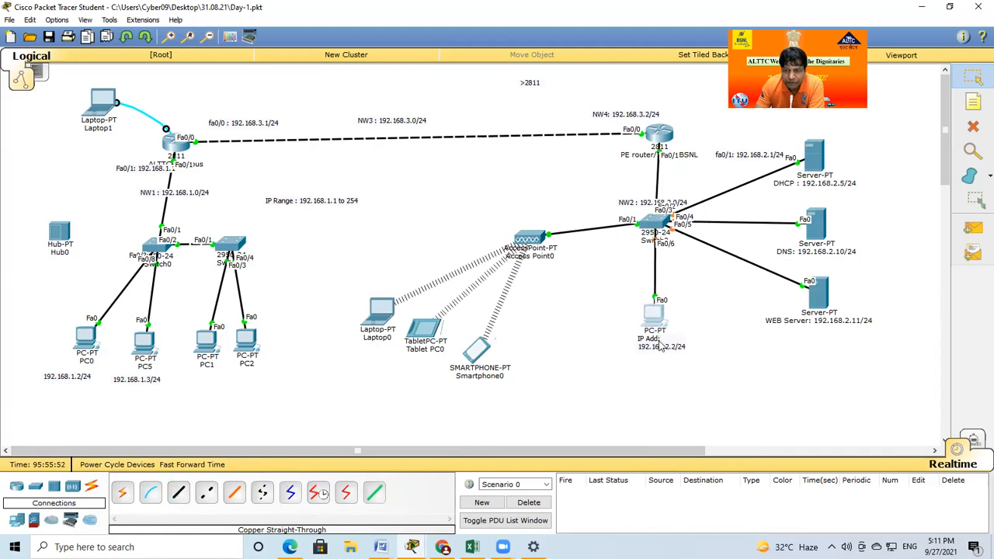
pyautogui.moveTo(658, 371); pyautogui.dragTo(659, 384)
pyautogui.moveTo(654, 313); pyautogui.dragTo(652, 329)
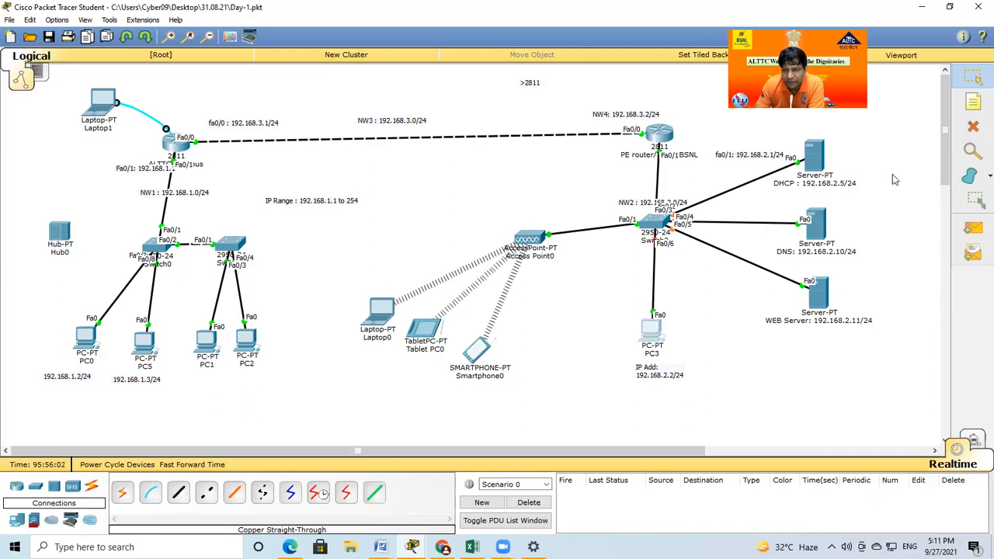
# Assign the DHCP server the static IP address 192.168.2.5 with subnet mask 255.255.255.0
pyautogui.click(820, 170)
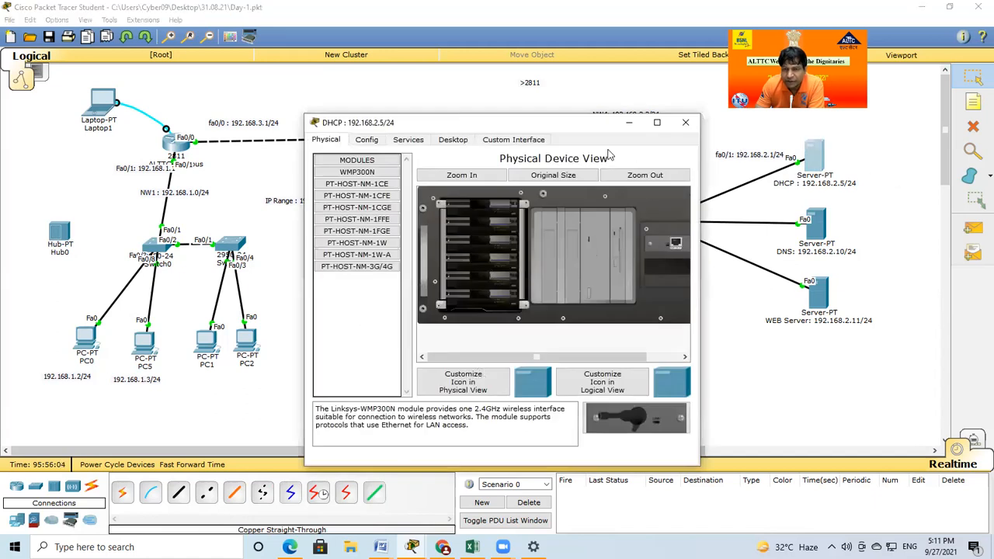
pyautogui.moveTo(564, 125); pyautogui.dragTo(393, 52)
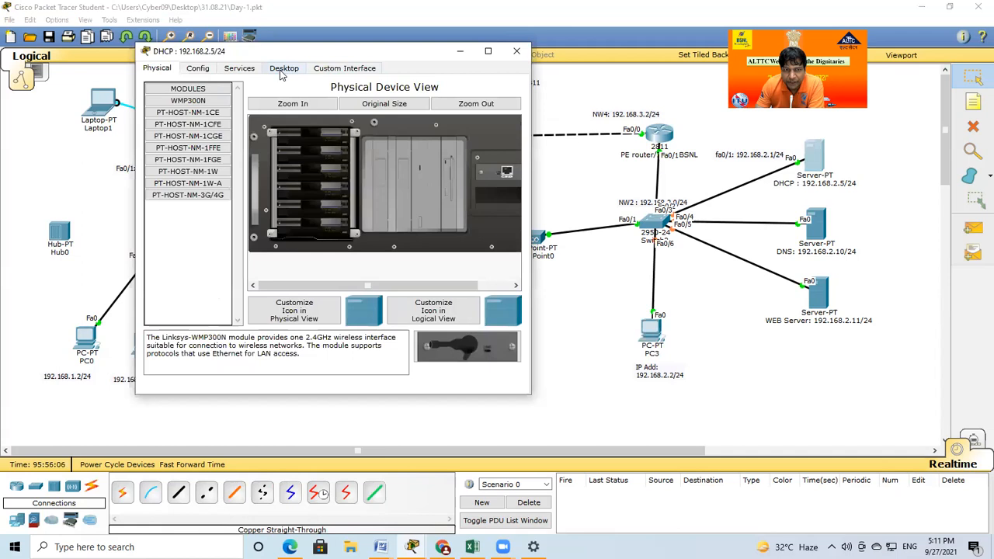
pyautogui.click(283, 68)
pyautogui.click(193, 107)
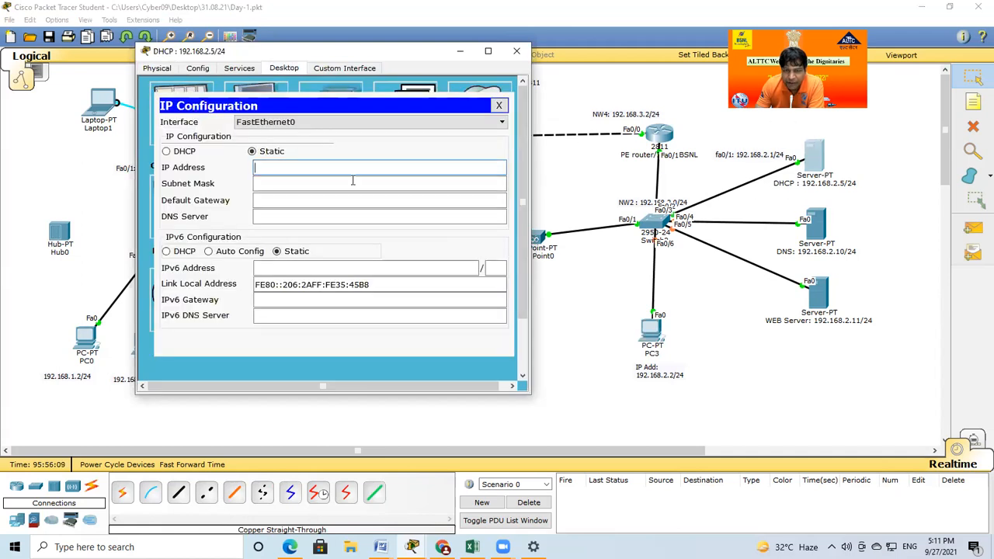
pyautogui.write('19')
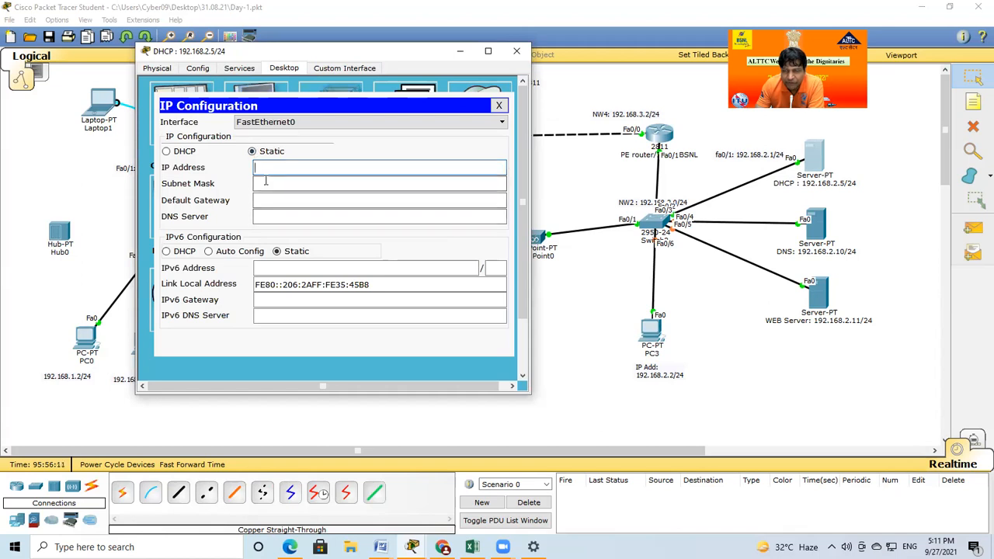
pyautogui.write('2.')
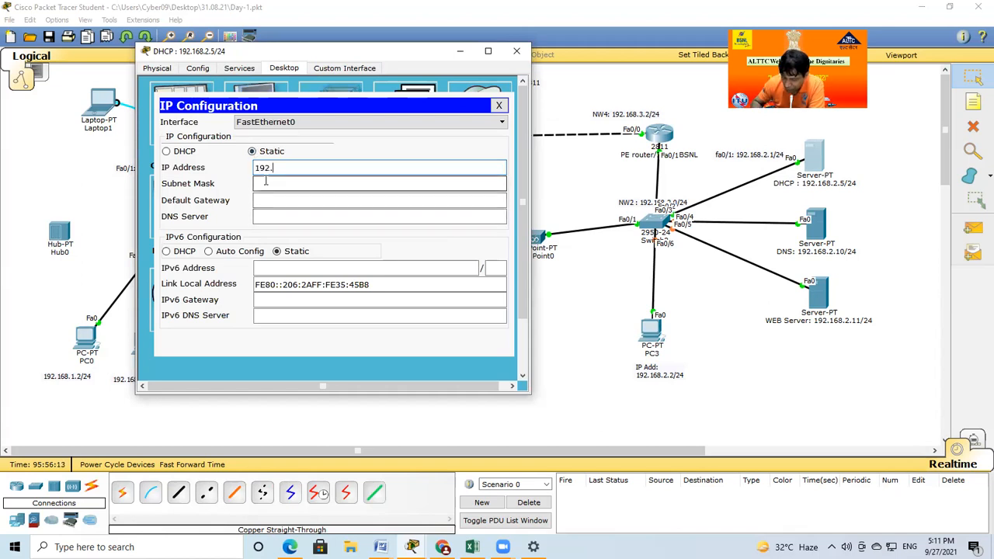
pyautogui.write('168.2.5')
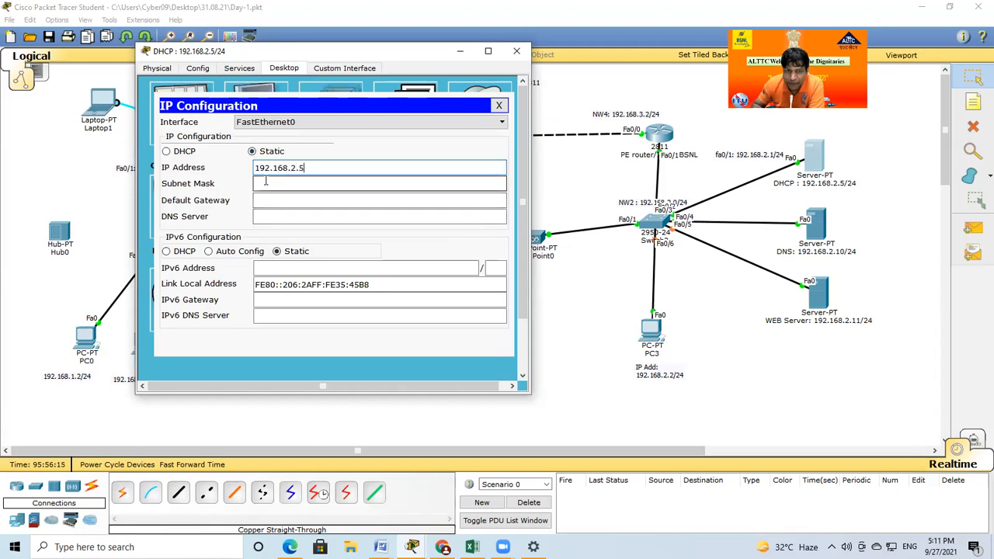
pyautogui.click(266, 183)
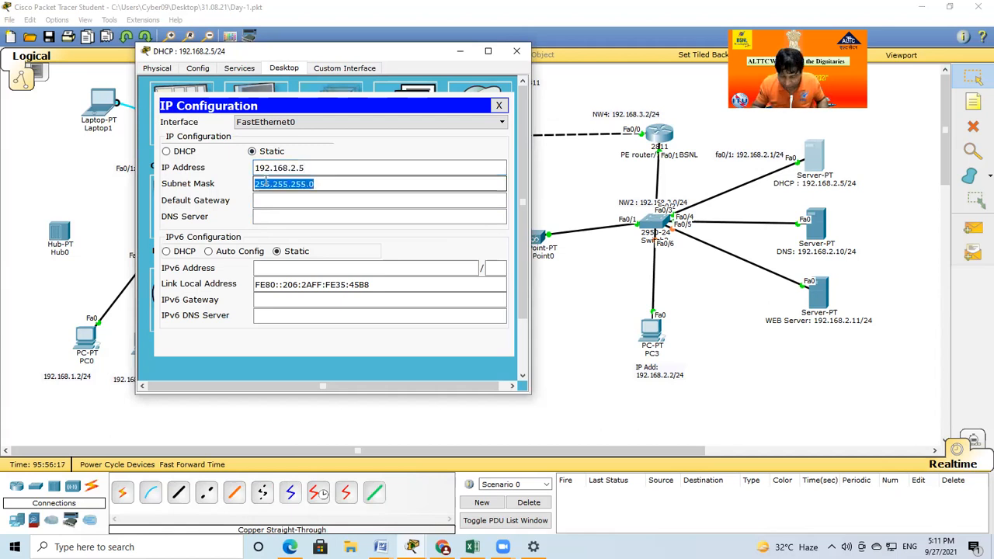
# Set the DHCP server's default gateway to 192.168.2.1 and its DNS server to 192.168.2.10, and close its device window
pyautogui.press('Tab')
pyautogui.write('192.')
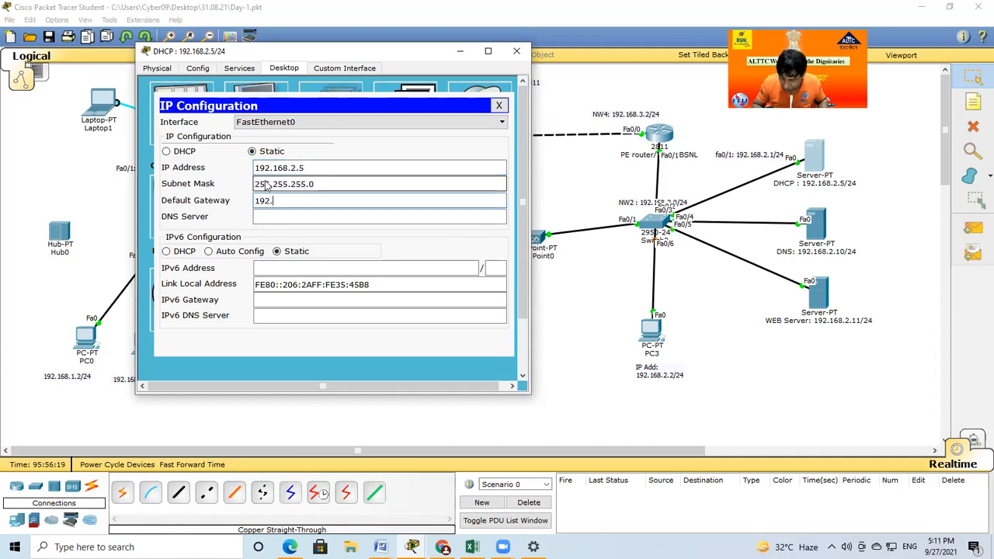
pyautogui.write('168.2.1')
pyautogui.press('Tab')
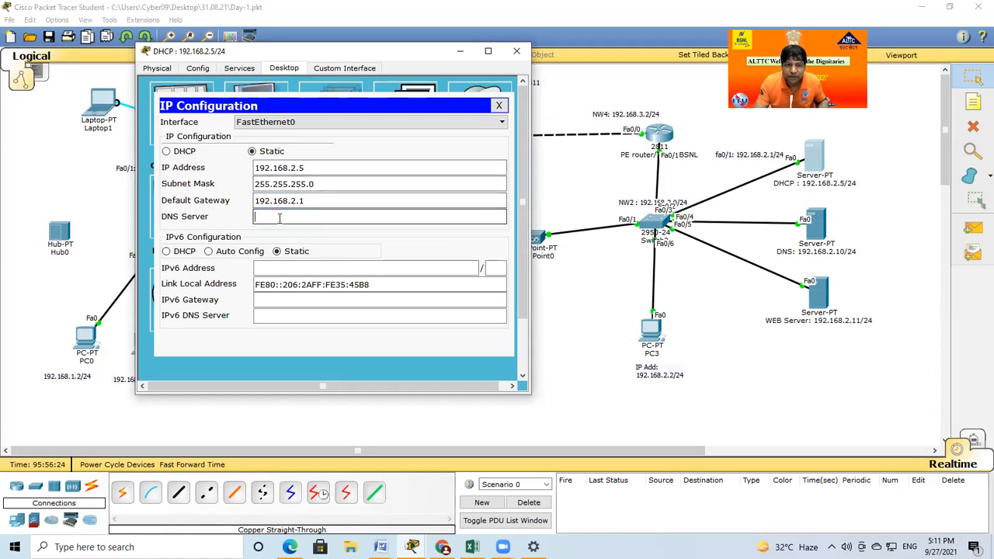
pyautogui.write('192.168')
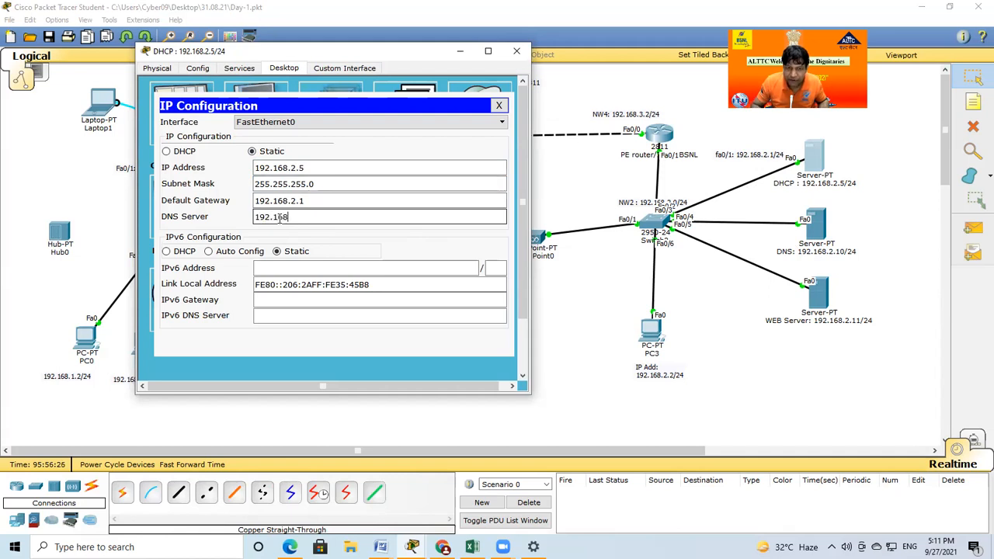
pyautogui.write('.2.10')
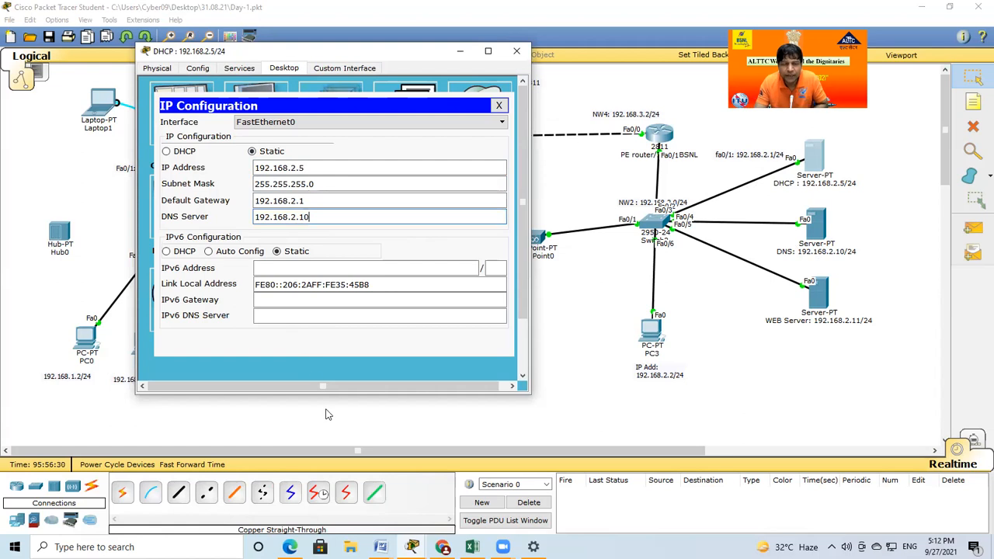
pyautogui.click(516, 51)
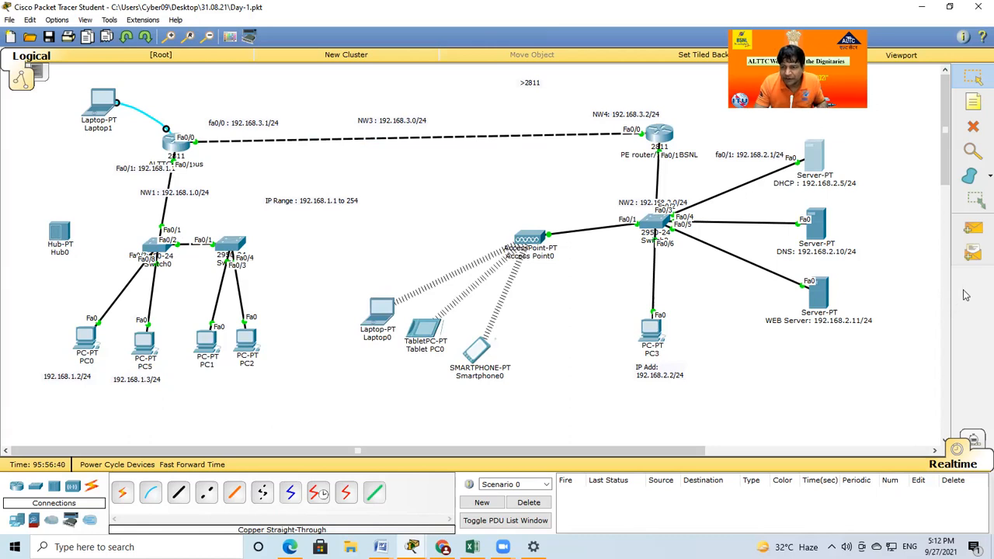
# Assign the DNS server the static IP address 192.168.2.10 with subnet mask 255.255.255.0
pyautogui.click(821, 241)
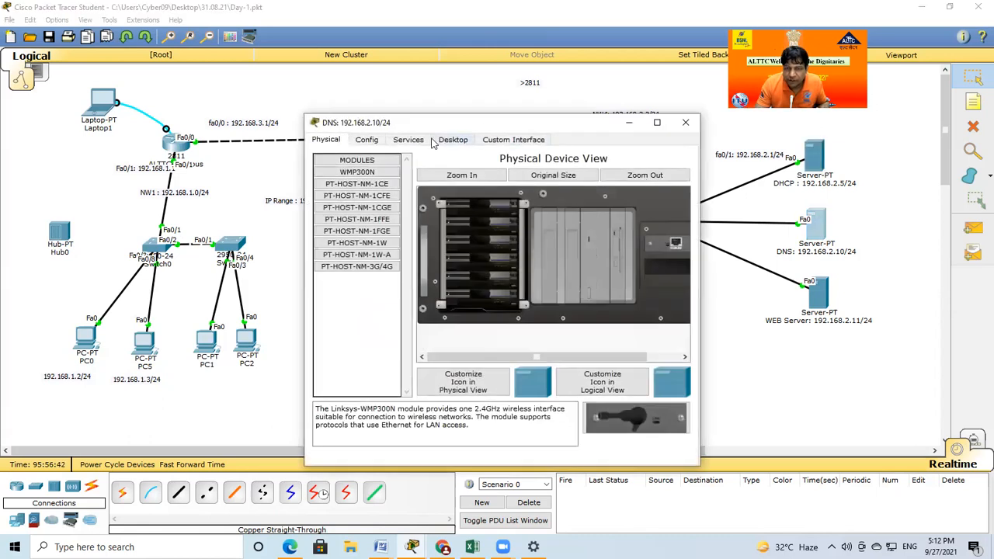
pyautogui.click(454, 138)
pyautogui.moveTo(459, 123); pyautogui.dragTo(345, 101)
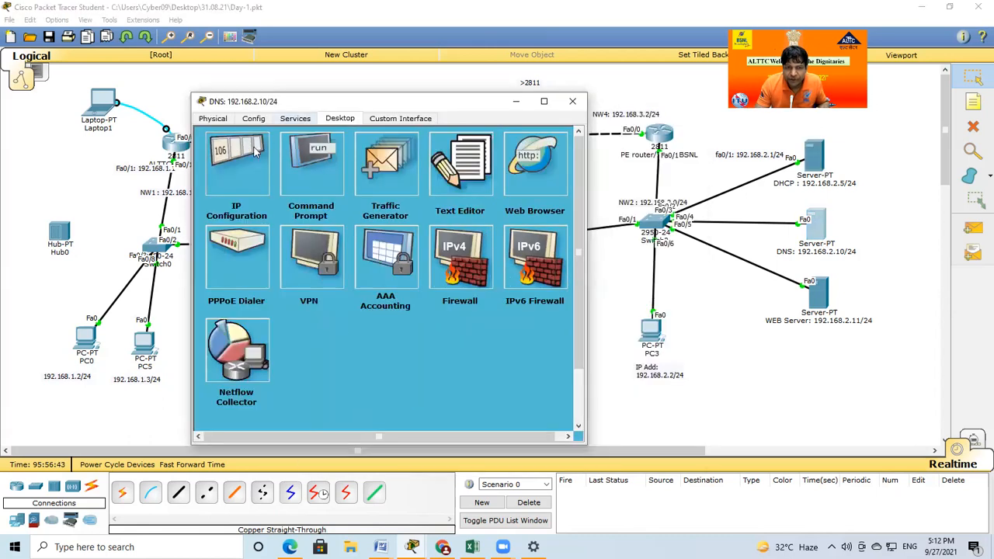
pyautogui.click(236, 167)
pyautogui.click(342, 217)
pyautogui.write('19')
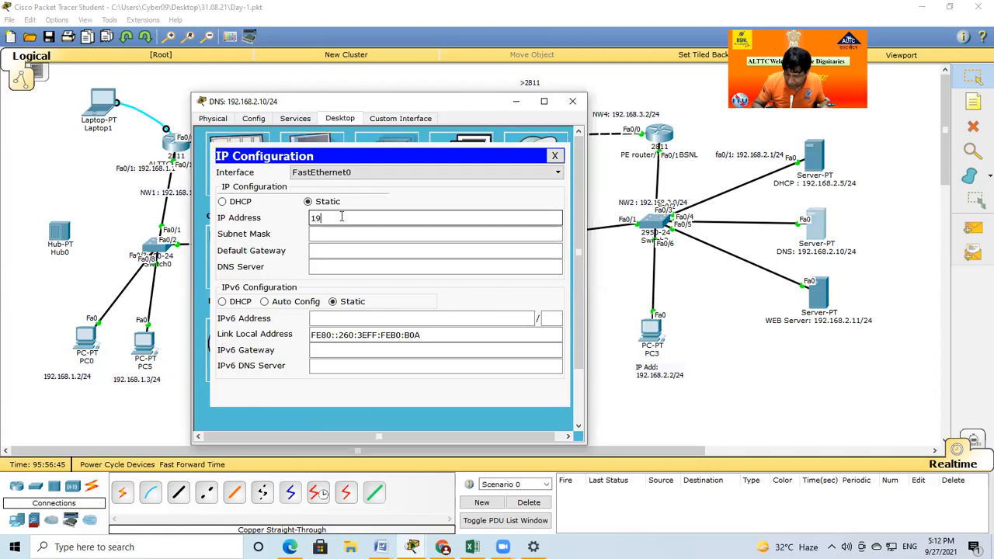
pyautogui.write('2.168.2.31')
pyautogui.press('BackSpace')
pyautogui.write('10')
pyautogui.press('Tab')
# Set the DNS server's default gateway to 192.168.2.1
pyautogui.press('Tab')
pyautogui.write('1')
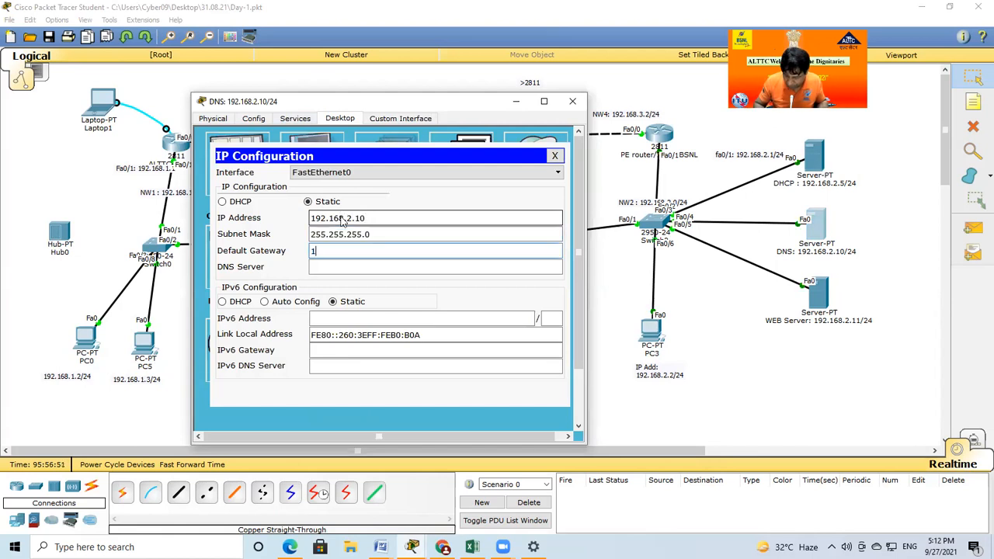
pyautogui.write('92.168.2.1')
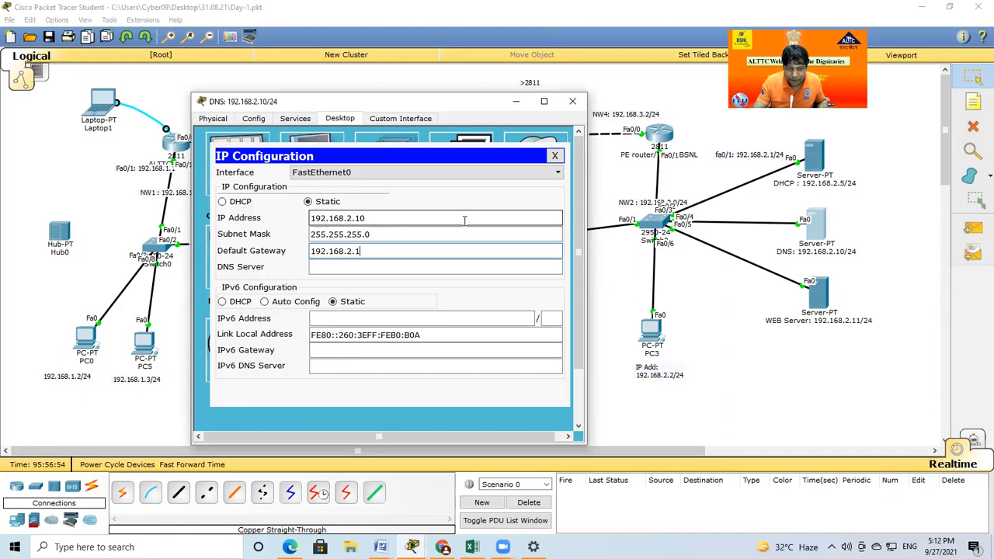
# Set the DNS server's own DNS server address to 192.168.2.10 and close its device window
pyautogui.click(376, 268)
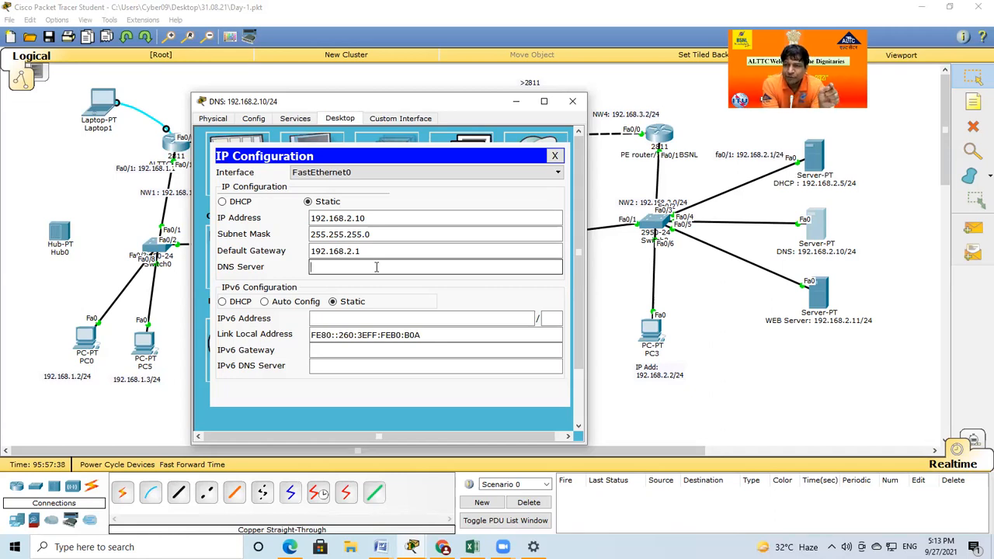
pyautogui.click(375, 266)
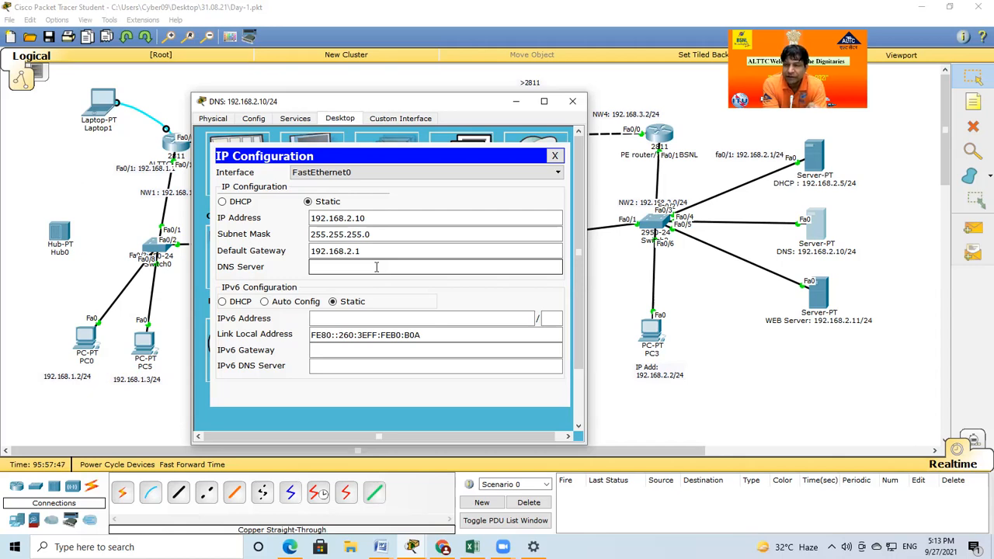
pyautogui.write('1')
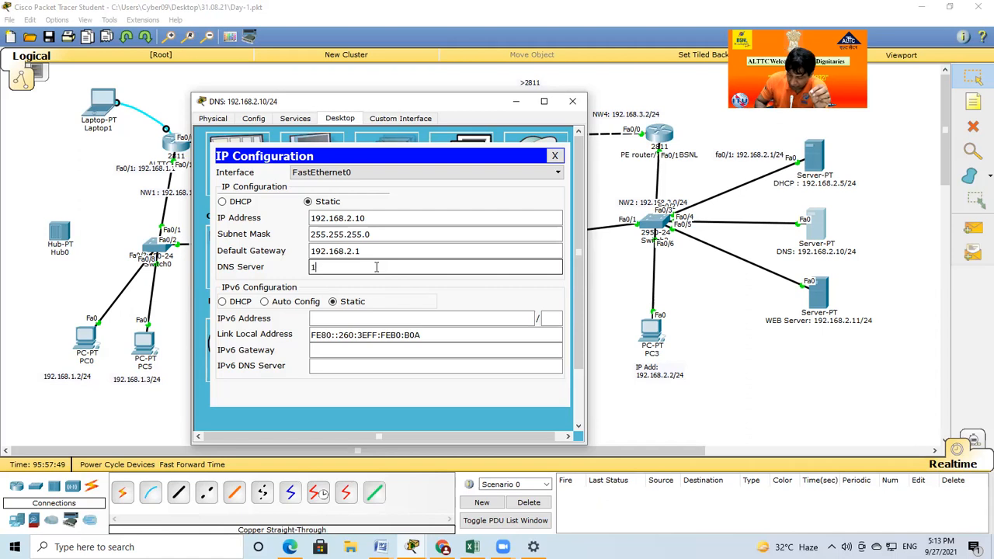
pyautogui.write('92.168.2.10')
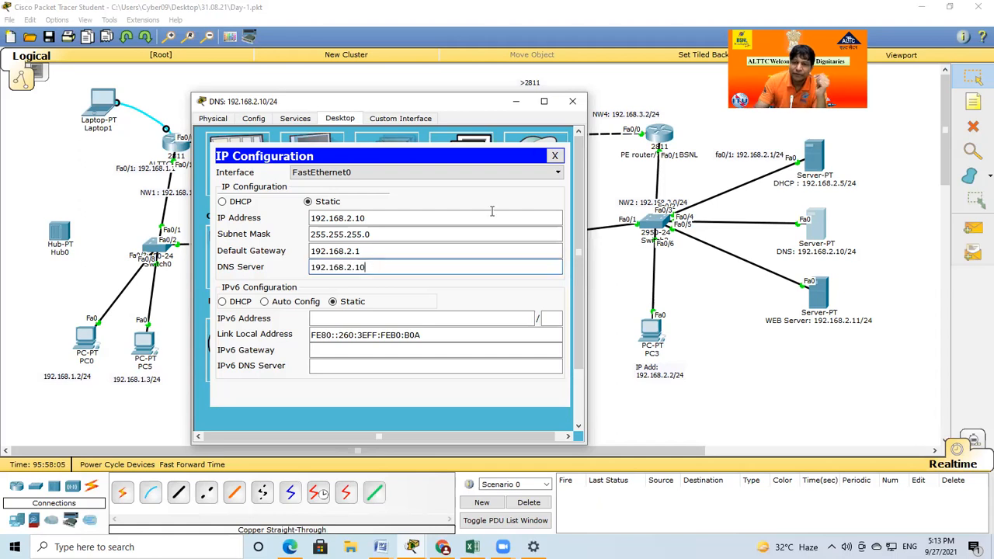
pyautogui.click(573, 101)
# Assign the WEB server the static IP address 192.168.2.11 with subnet mask 255.255.255.0
pyautogui.click(816, 294)
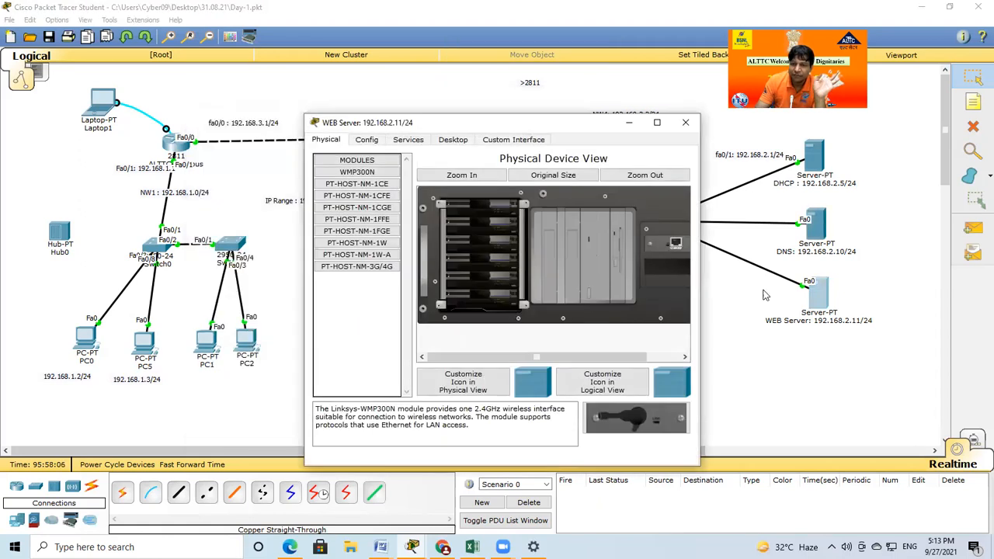
pyautogui.click(454, 140)
pyautogui.click(378, 188)
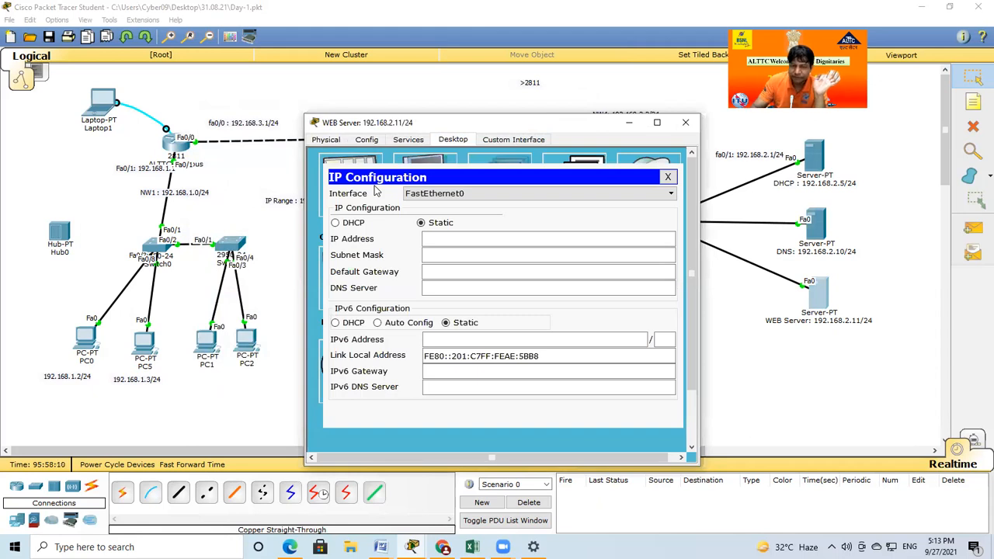
pyautogui.click(425, 239)
pyautogui.write('192.168.2.11')
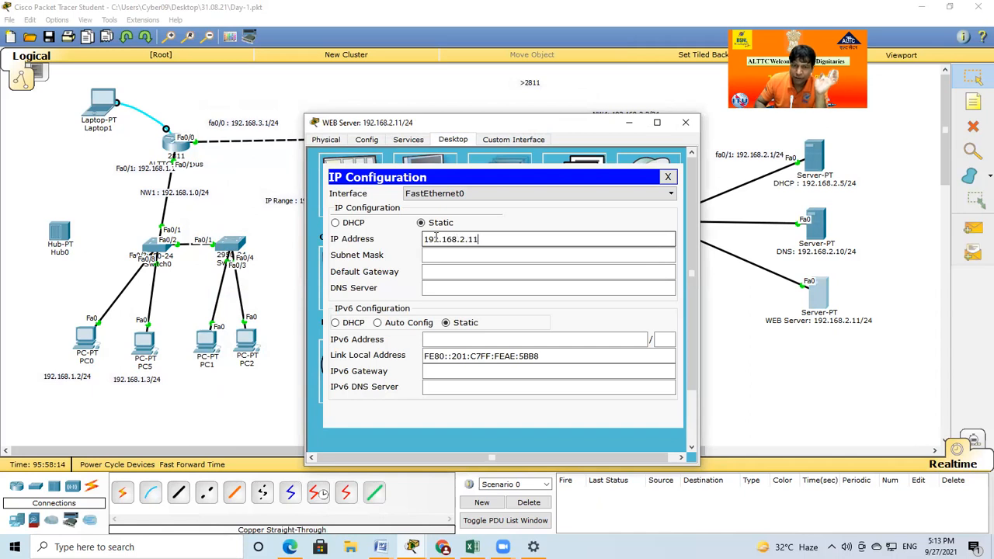
pyautogui.press('Tab')
# Set the WEB server's default gateway to 192.168.2.1 and its DNS server to 192.168.2.10, and close its device window
pyautogui.press('Tab')
pyautogui.write('192.168.2.10')
pyautogui.press('Tab')
pyautogui.write('192.168.2')
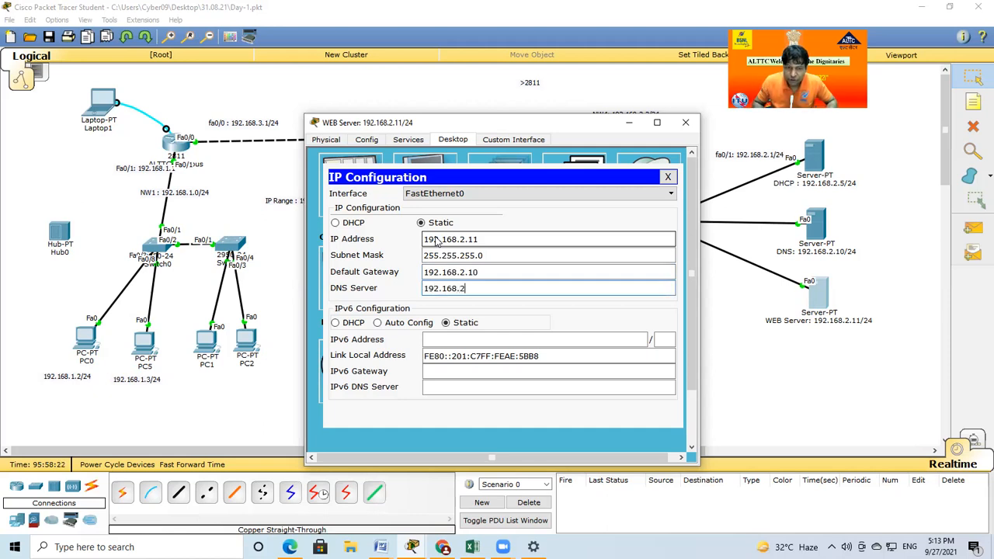
pyautogui.write('.10')
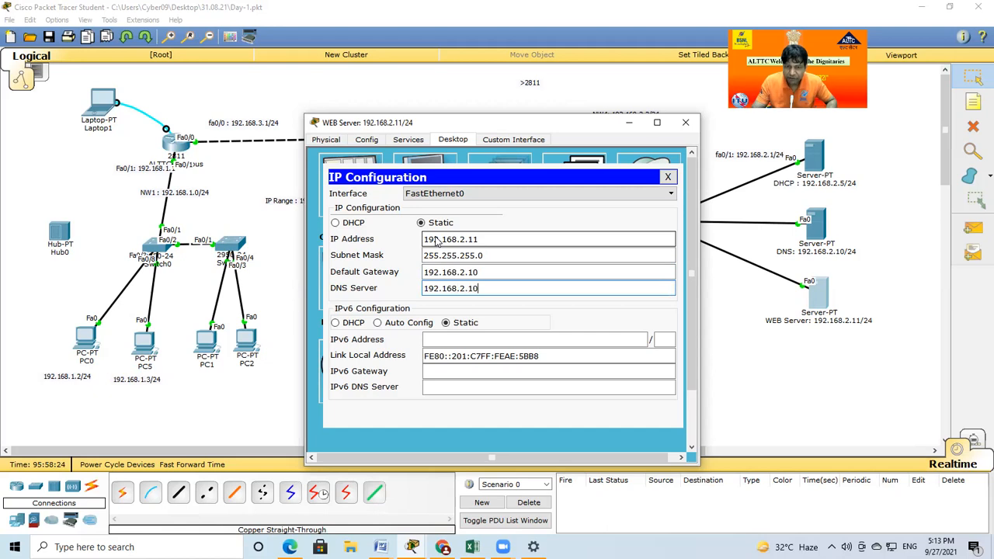
pyautogui.click(501, 272)
pyautogui.press('BackSpace')
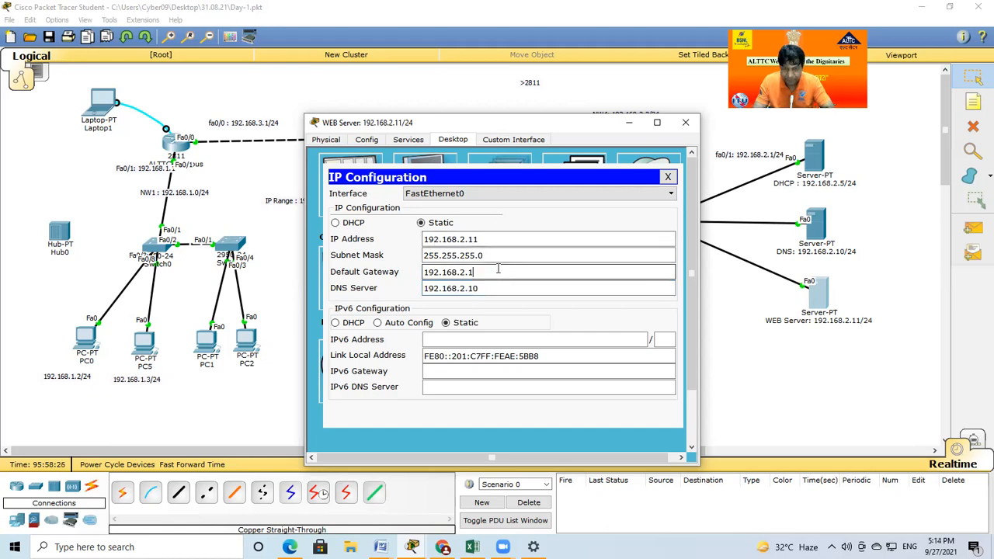
pyautogui.click(685, 122)
pyautogui.moveTo(889, 124); pyautogui.dragTo(790, 395)
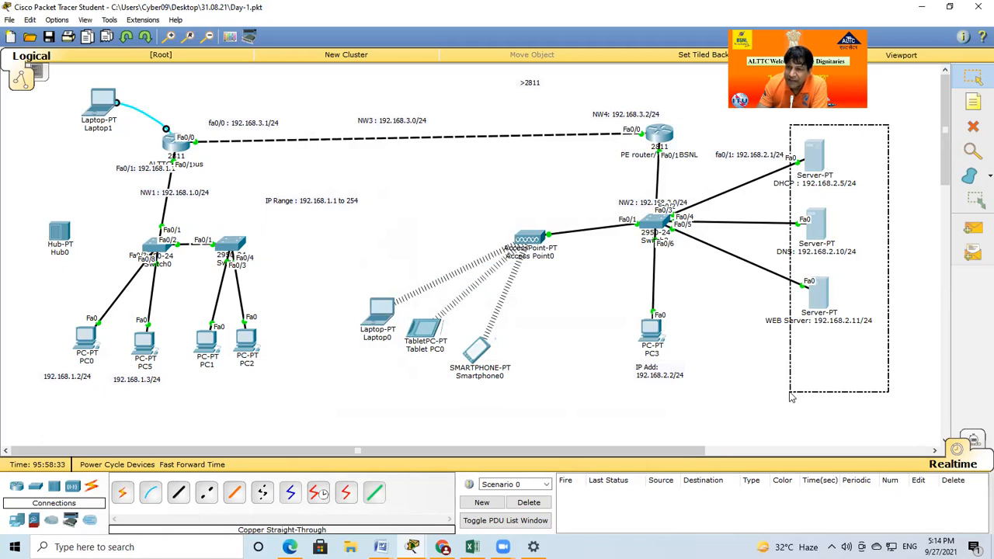
pyautogui.moveTo(790, 394); pyautogui.dragTo(789, 392)
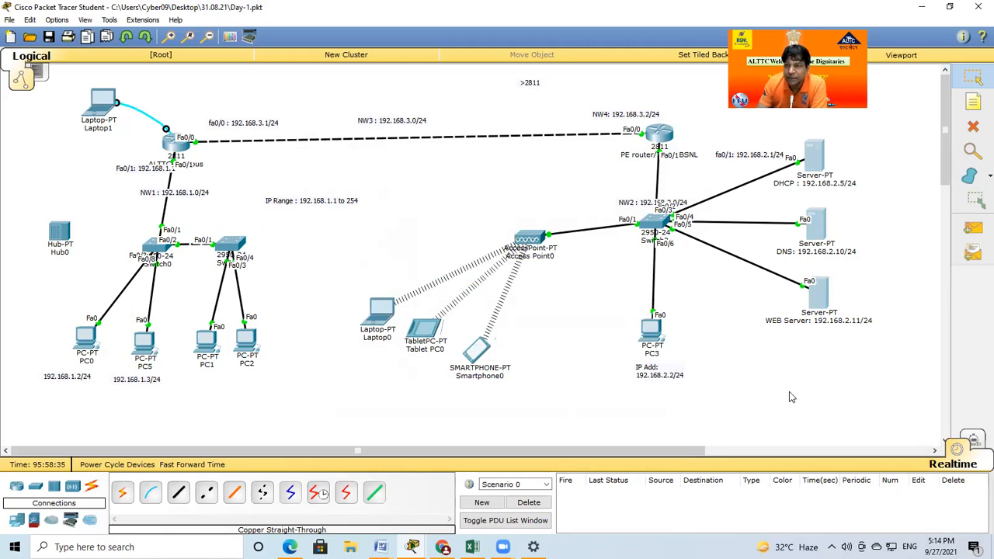
pyautogui.moveTo(885, 126); pyautogui.dragTo(766, 195)
pyautogui.moveTo(880, 185); pyautogui.dragTo(798, 261)
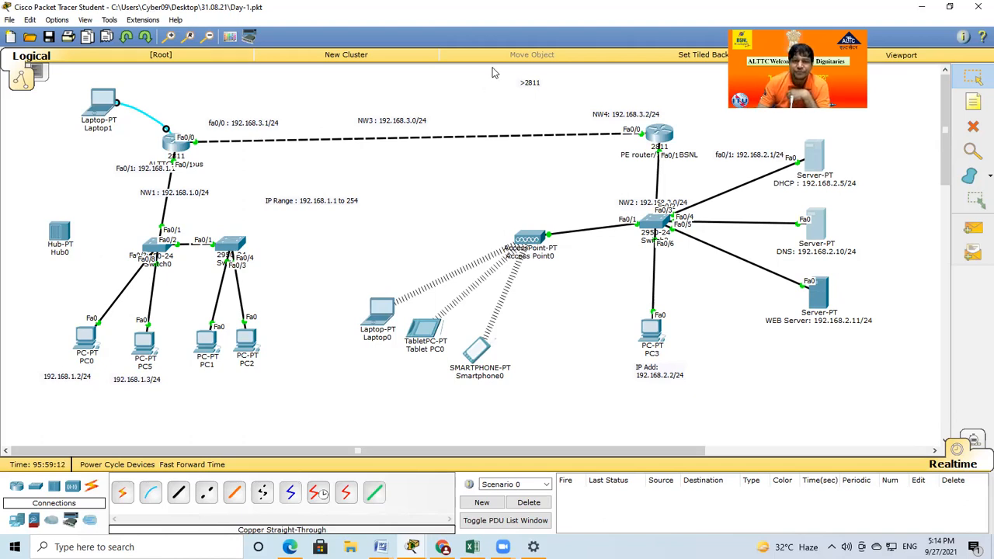
# Save the network topology file Day-1.pkt
pyautogui.click(48, 39)
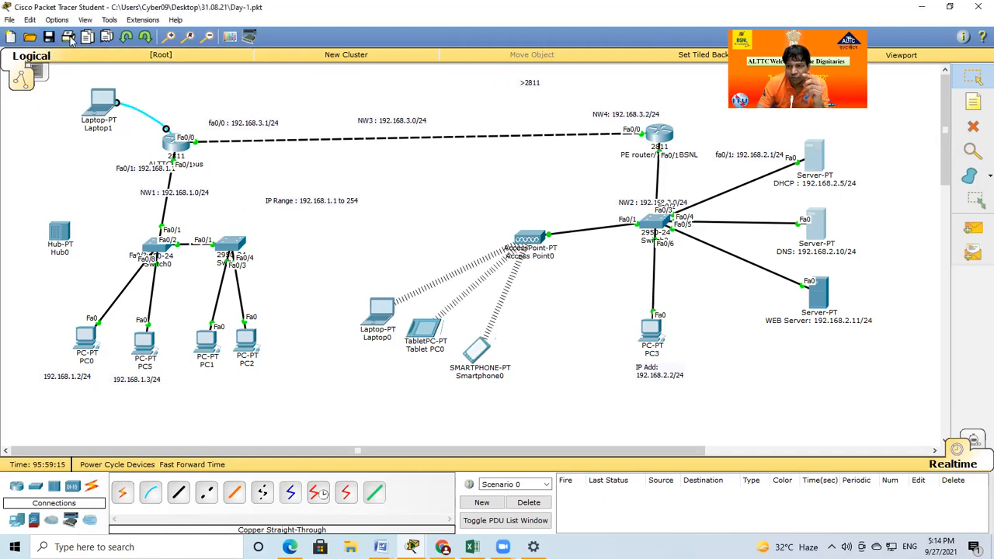